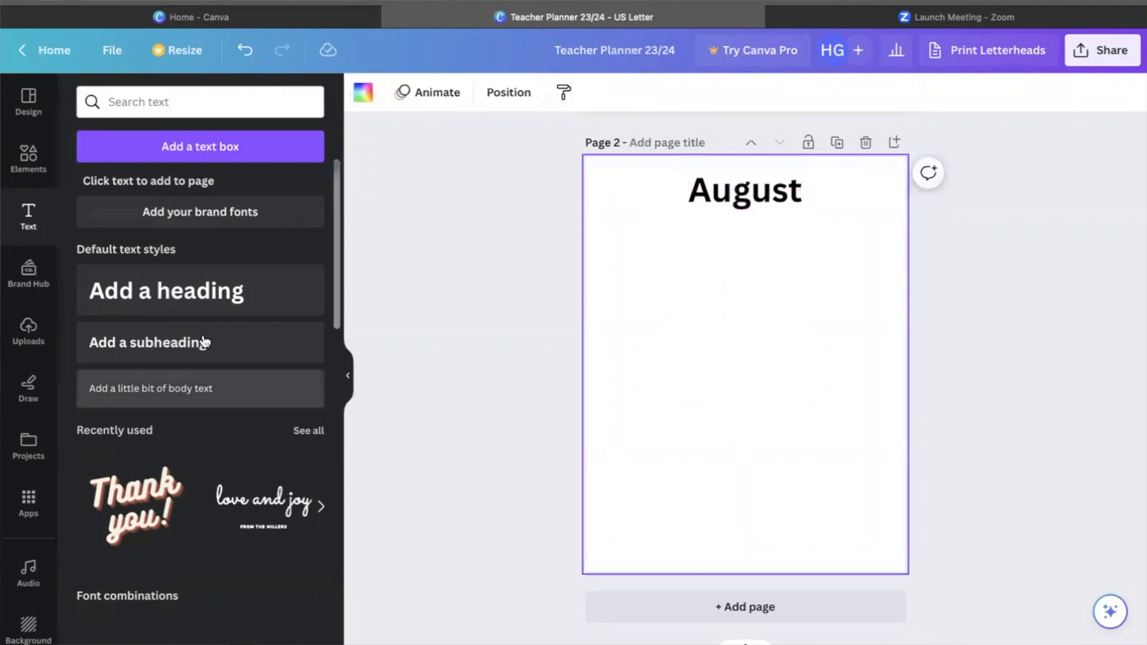
- Add a left-aligned subheading text box below the August title's left side, listing 1 to 12, one number per line
click(133, 346)
click(740, 92)
drag(767, 418, 712, 274)
text(1 2 3)
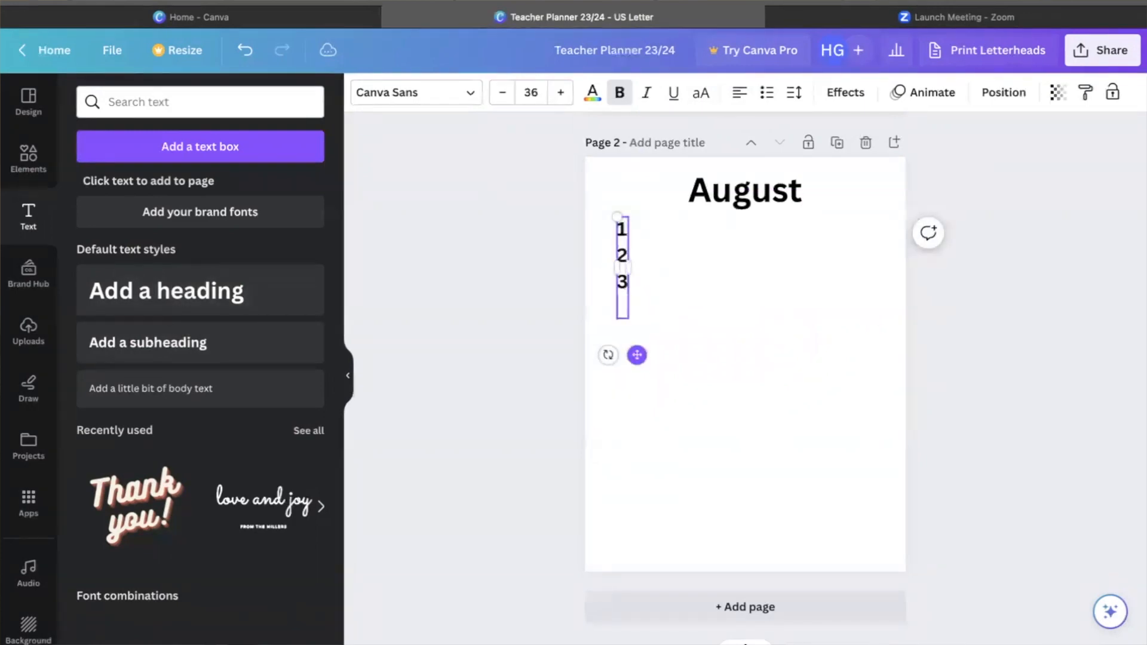
text( 4 5 6 7 8 9 10 11 12)
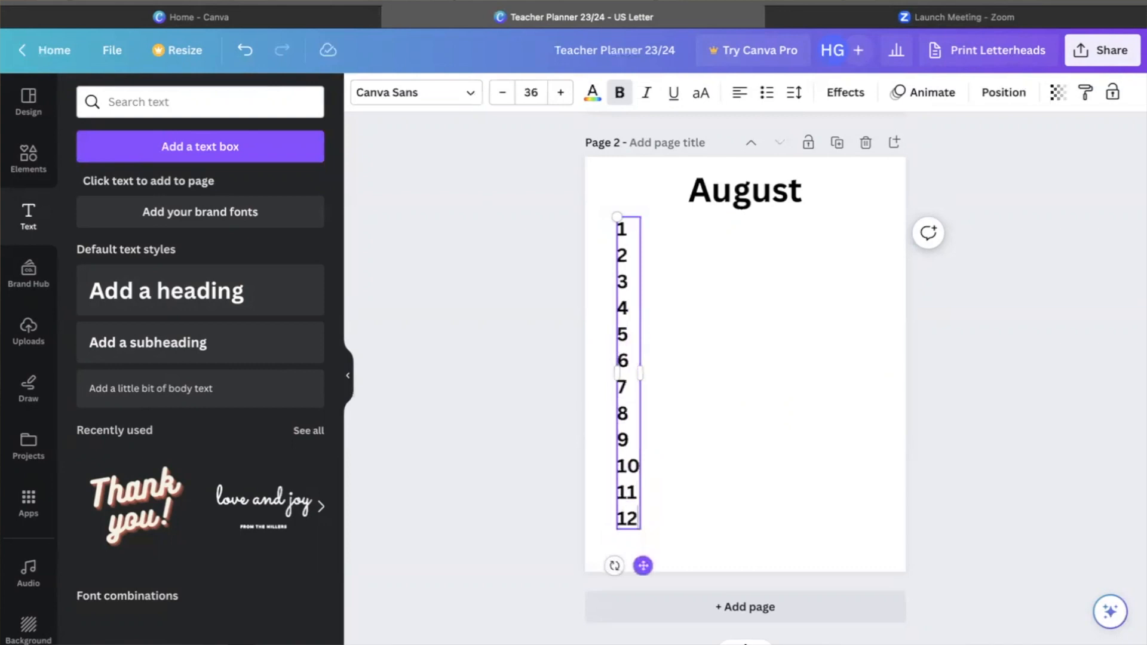
- Set the number column's font size to 24 and continue the list with 13 to 18
drag(637, 519, 550, 161)
click(531, 92)
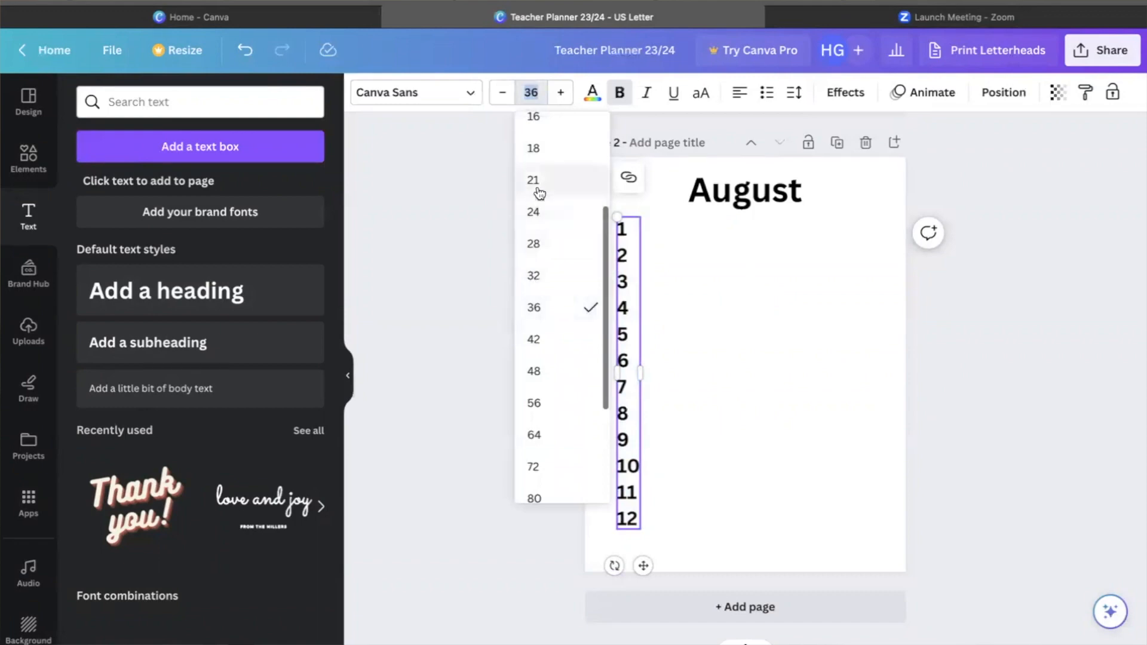
click(534, 213)
text(13 14 15 16 17)
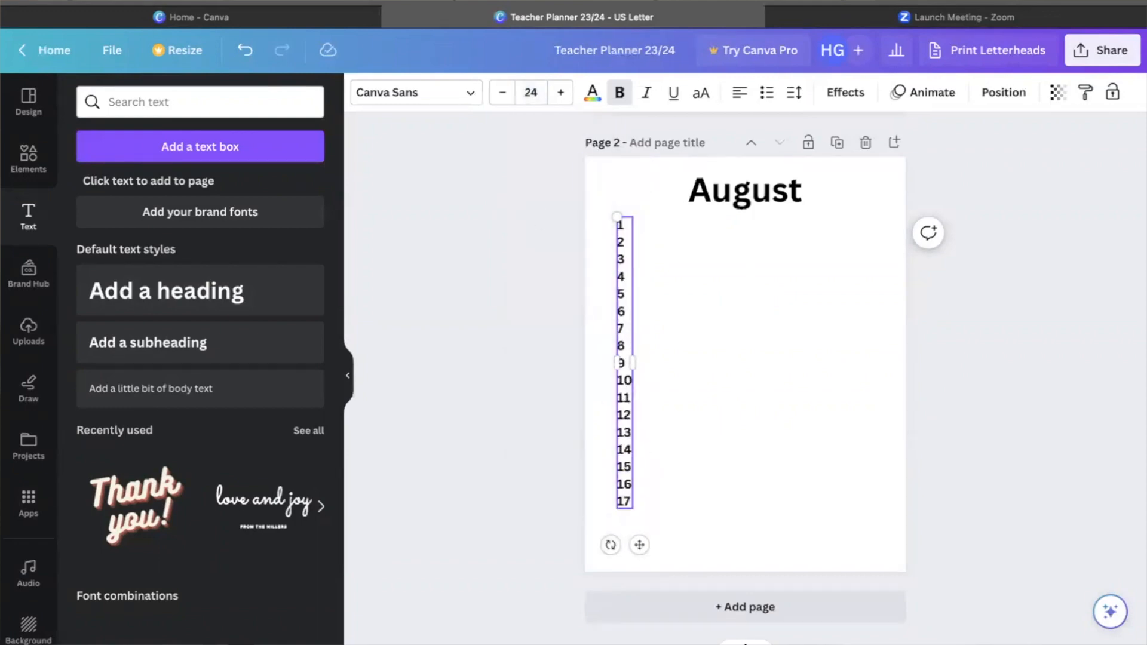
text( 18)
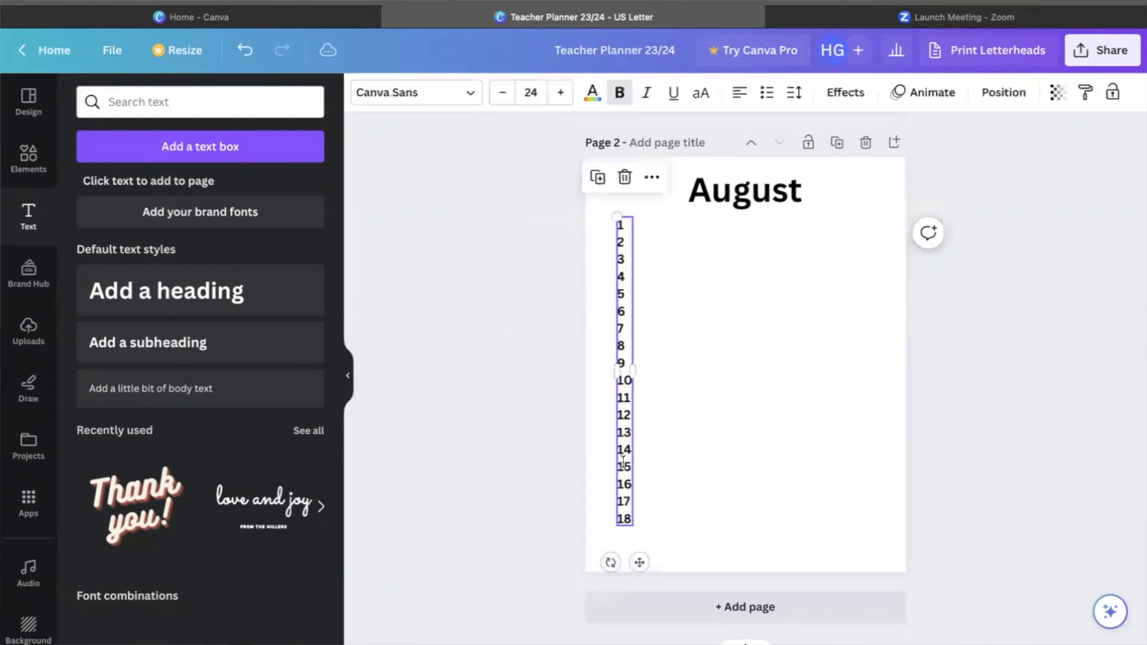
- Duplicate the number column onto the page's right half and replace the copy's text with 19 to 24, one per line
click(598, 178)
drag(645, 566, 783, 560)
double_click(766, 502)
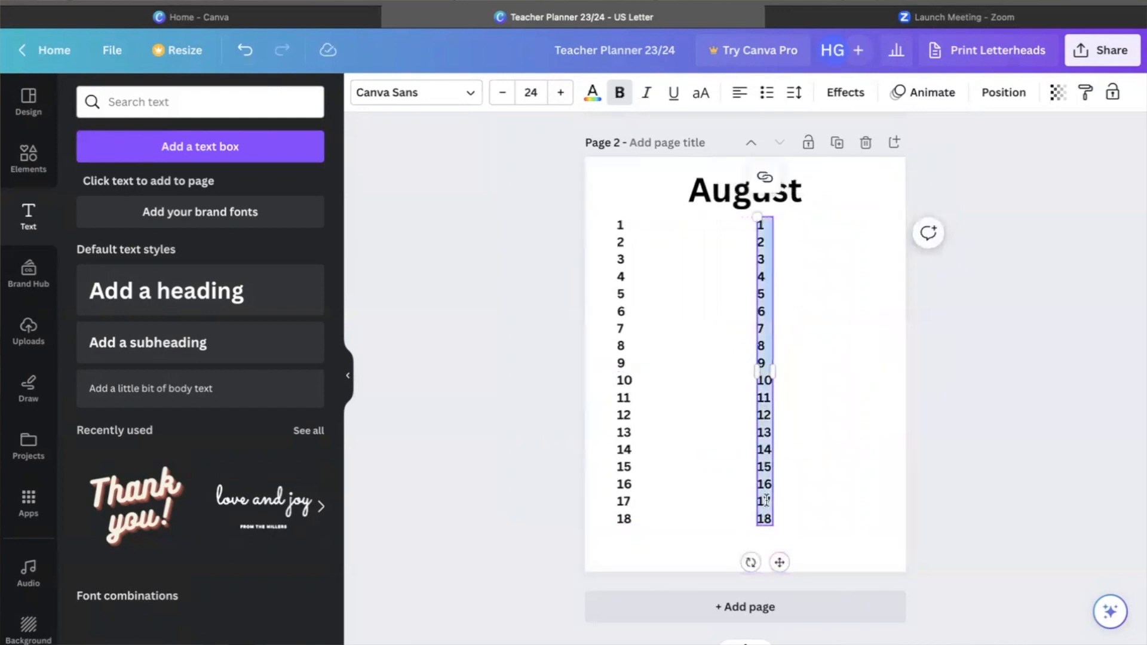
text(19)
key(Return)
text(20)
key(Return)
text(2)
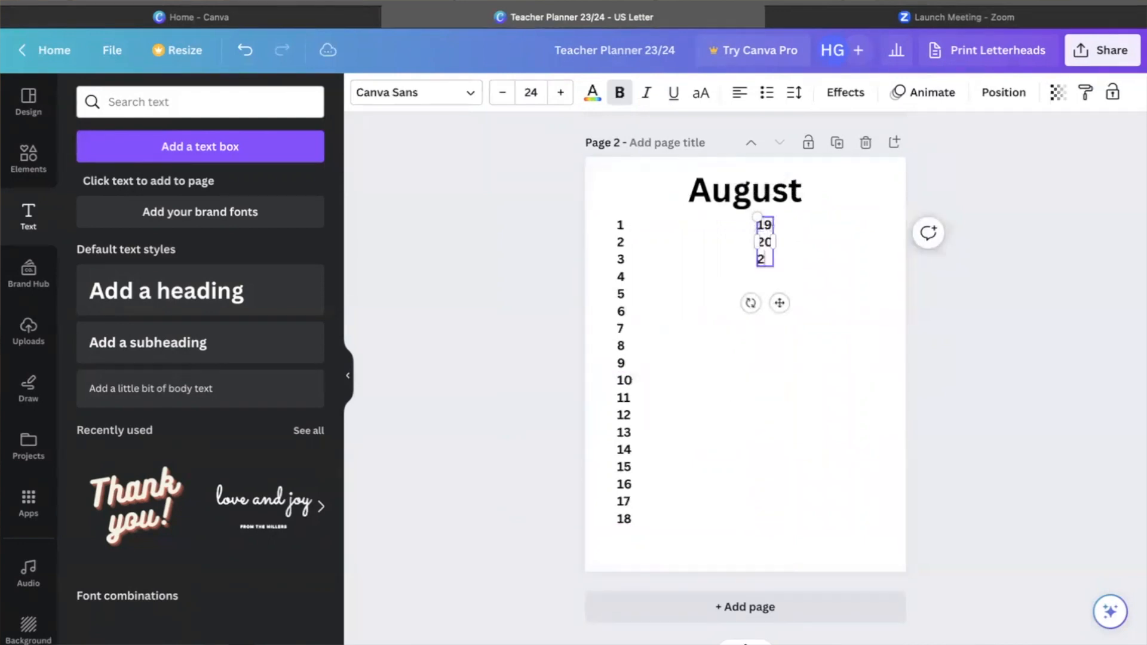
text(1 22)
key(Return)
text(23)
key(Return)
text(24)
key(Return)
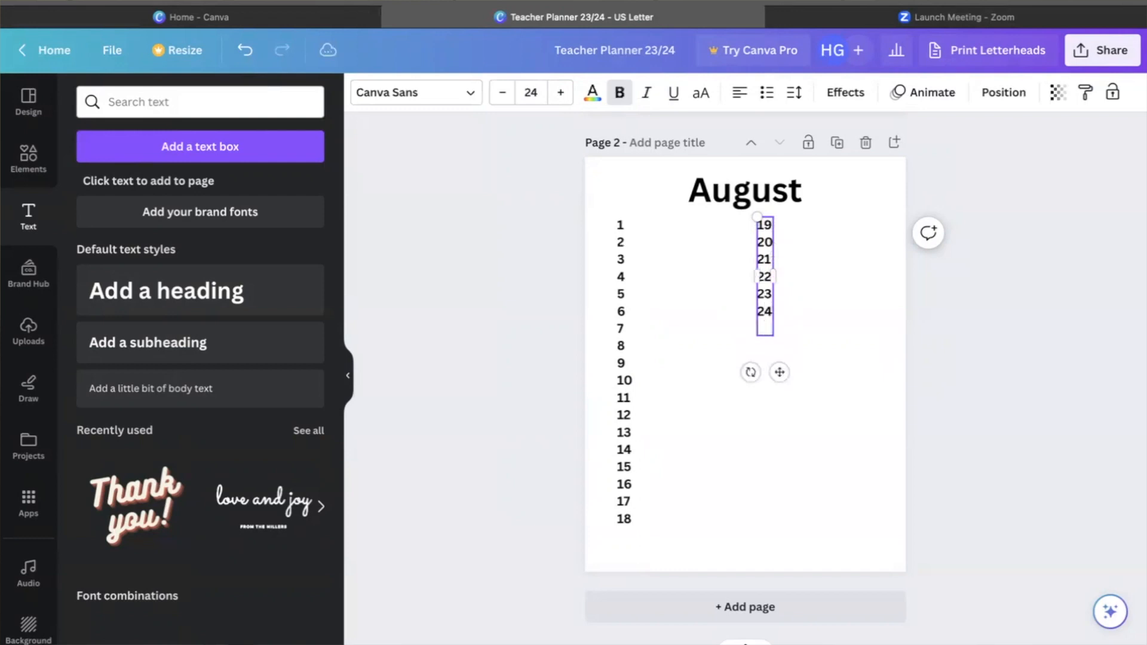
- Continue the second column with 25 to 31, one number per line, and finish editing it
text(25)
key(Return)
text(26)
key(Return)
text(26 2)
text(7)
key(Return)
text(28)
key(Return)
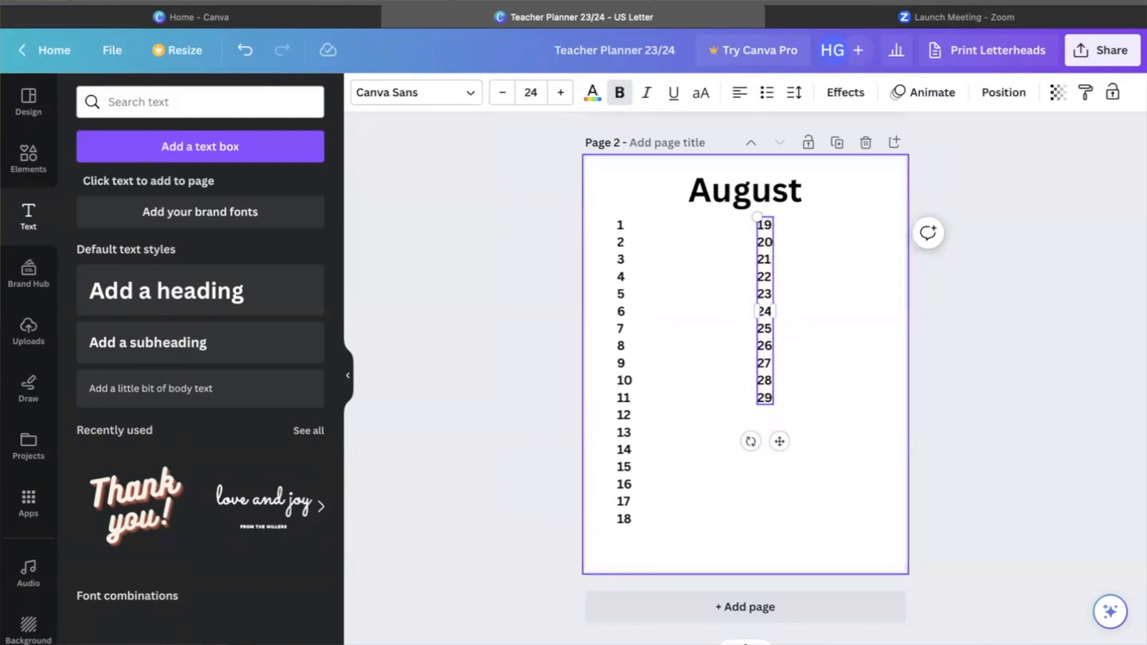
key(Return)
text(30)
key(Return)
text(31)
click(748, 390)
click(754, 392)
- Add a writing line of underscores after date 1 in the first column and select that line
click(635, 229)
click(627, 226)
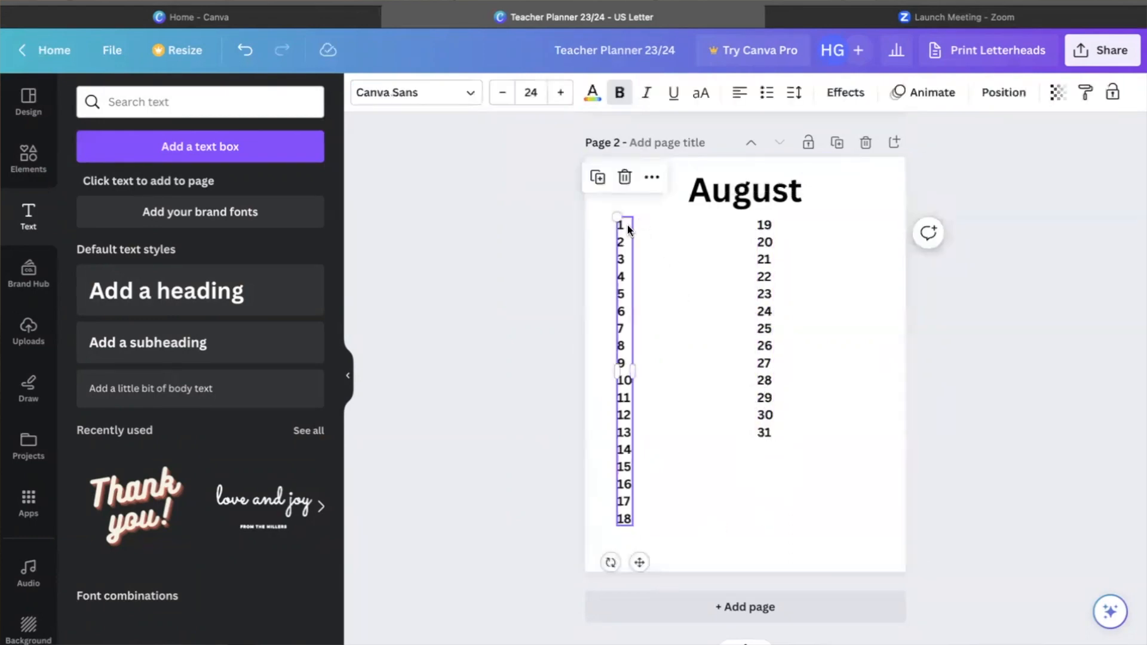
click(622, 226)
text(_______________)
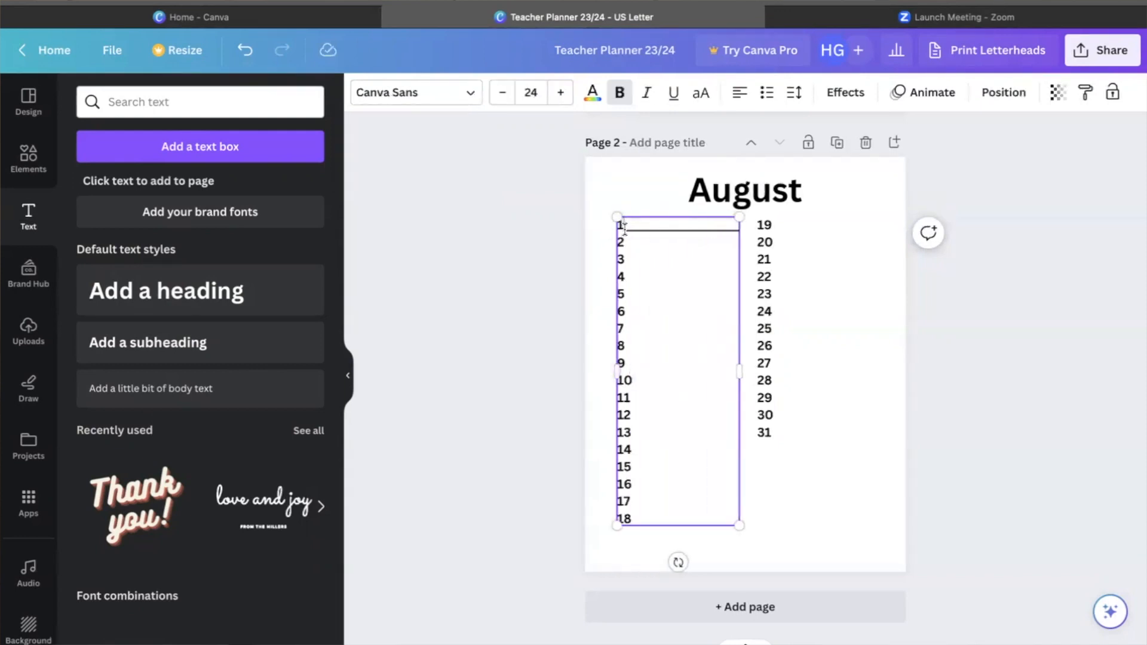
drag(624, 227, 736, 224)
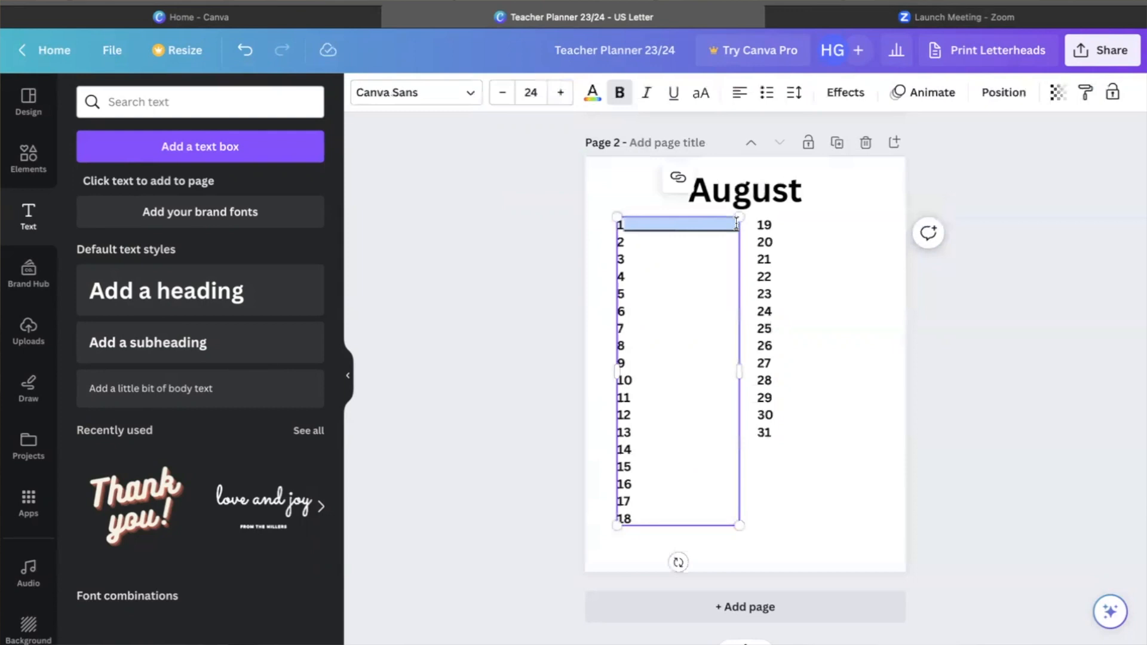
- Put the weekday letters T, W, T, F, S, S and M in front of dates 1 to 7
click(689, 308)
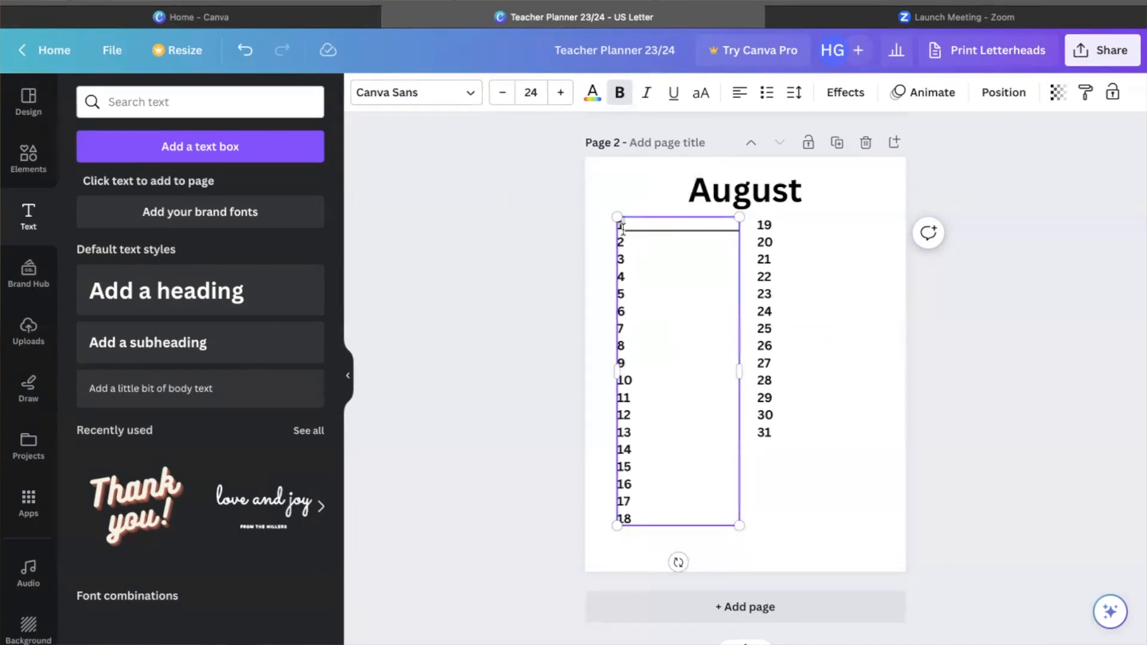
text(T)
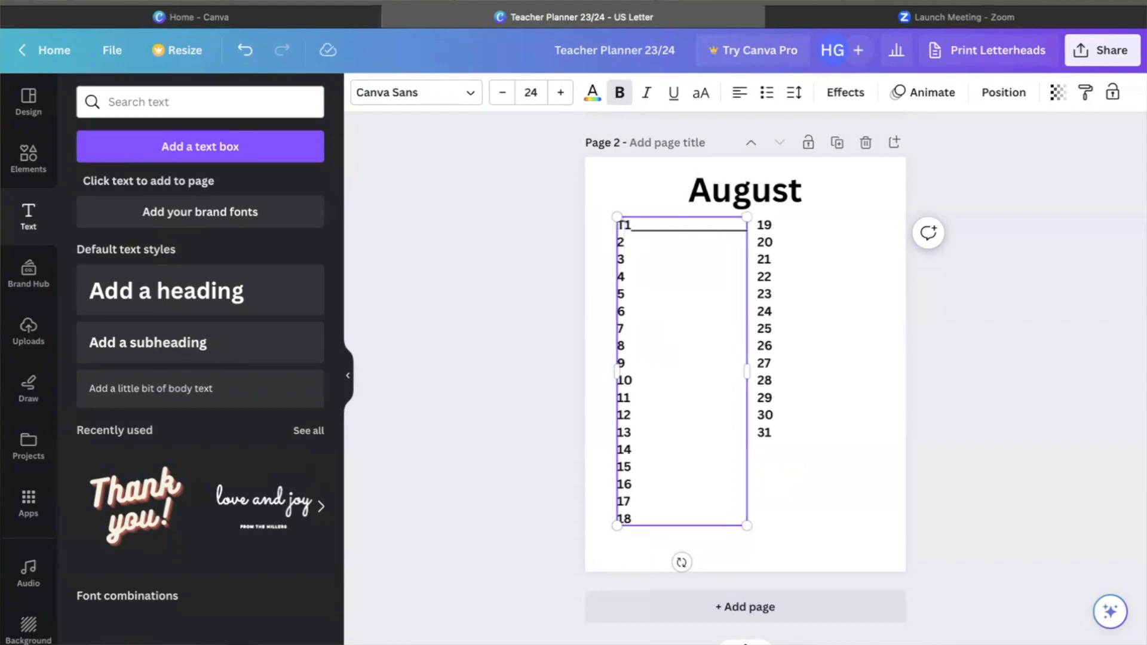
key(Left)
text(W)
key(Down)
key(Left)
text(T)
key(Down)
key(Left)
text(F)
key(Down)
key(Left)
text(S)
key(Down)
key(Left)
text(S)
key(Down)
key(Left)
text(M)
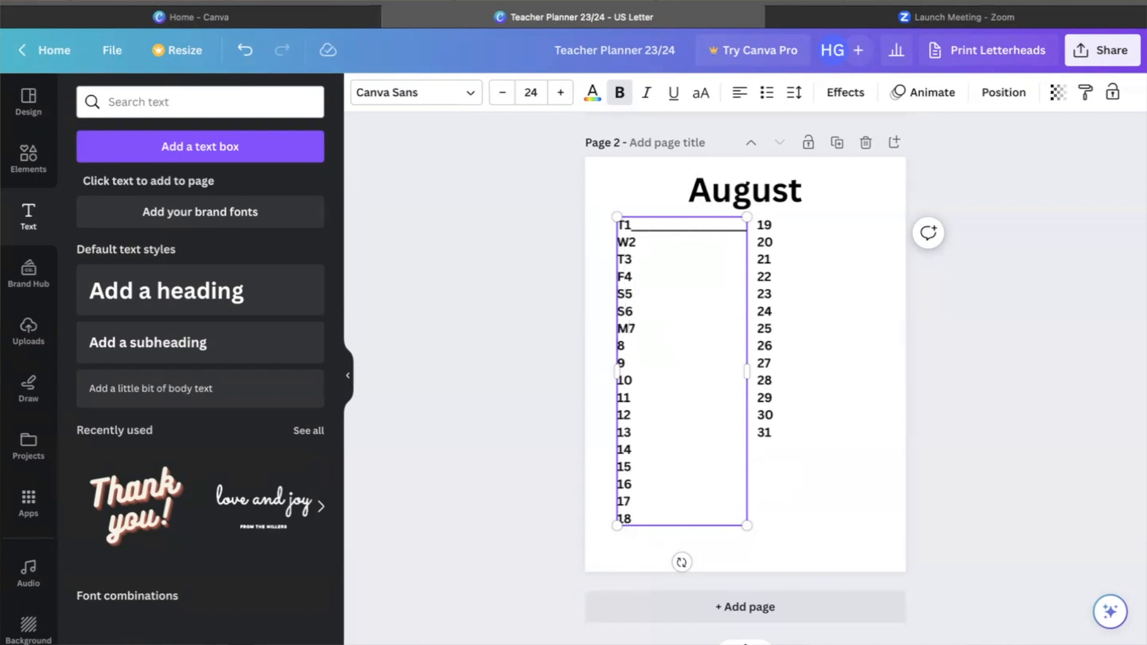
- Put the weekday letters T, W, T, F, S, S and M in front of dates 8 to 14
key(Down)
key(Left)
text(T1 W)
key(Down)
key(Left)
text(T)
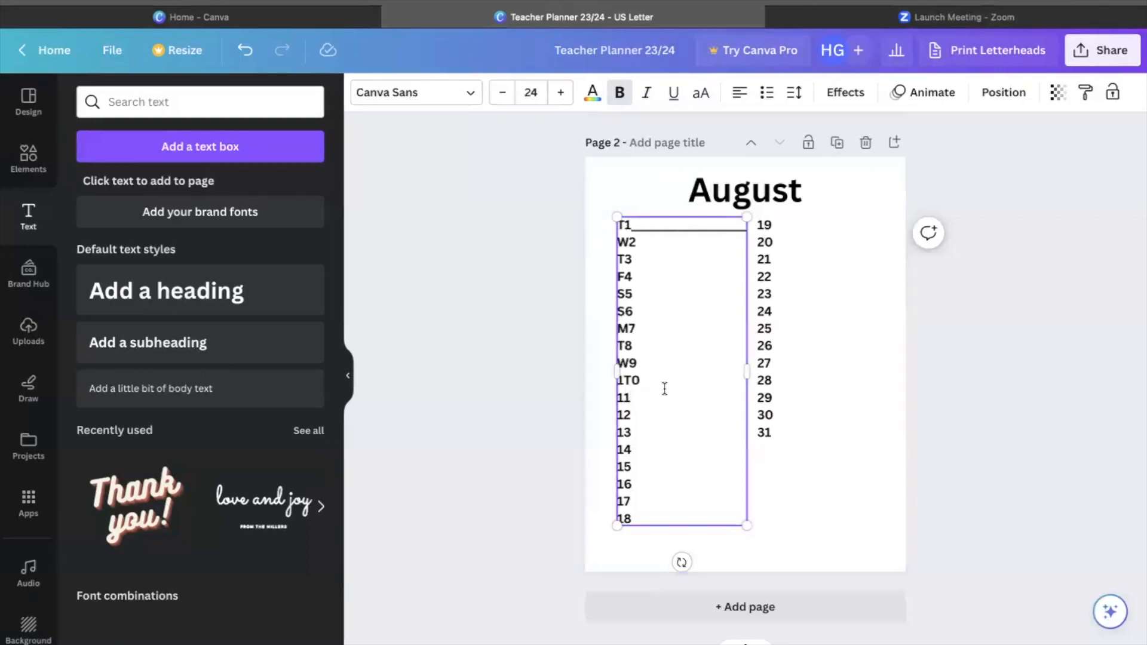
key(BackSpace)
key(Left)
text(T)
click(616, 404)
text(F4 )
text(S5 )
text(S)
key(Down)
key(Left)
text(M7 )
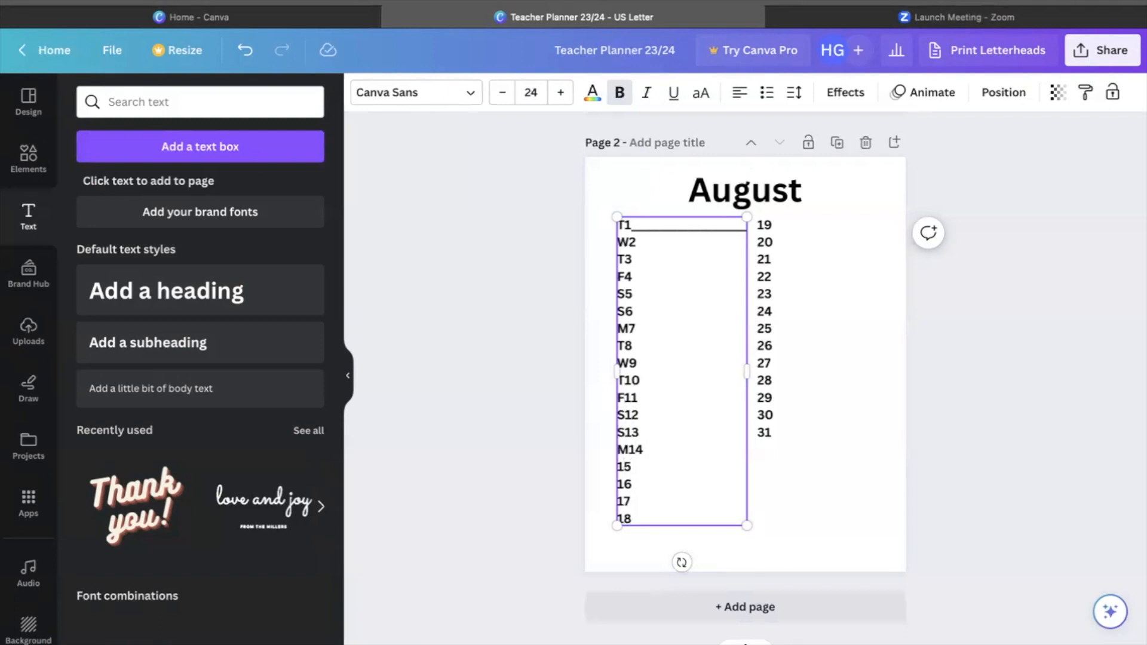
- Put the weekday letters T, W, T and F in front of dates 15 to 18
text(T)
key(Down)
text(W)
key(Down)
text(T)
key(Down)
text(F)
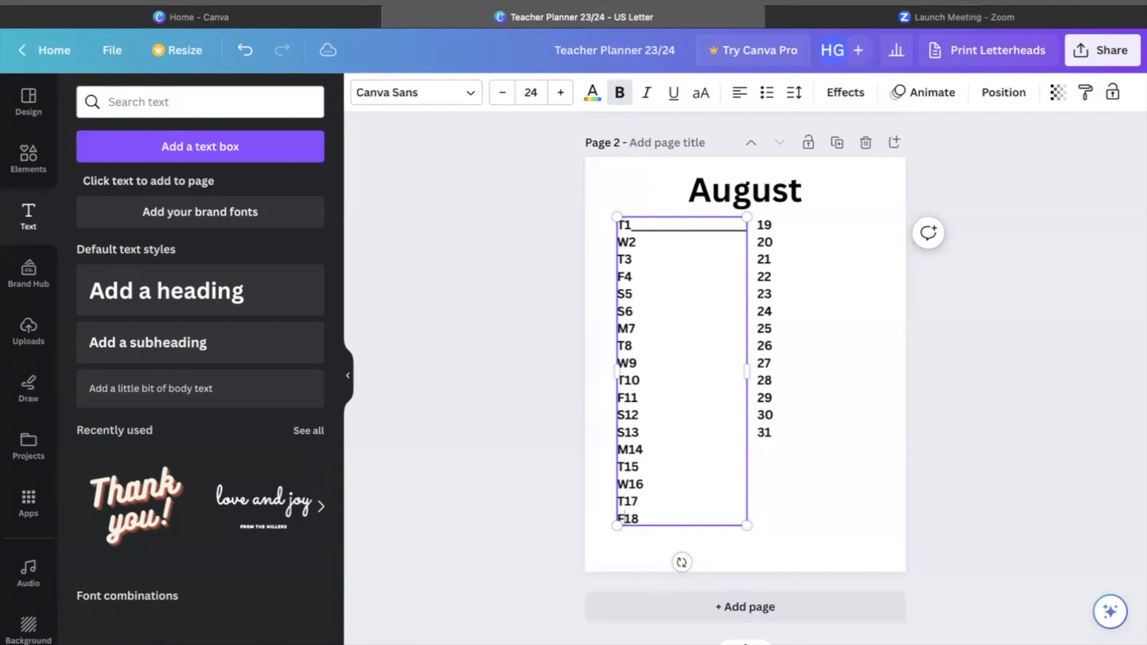
- Put the weekday letters S, S, M, T, W and T in front of dates 19 to 24 in the second column
click(768, 227)
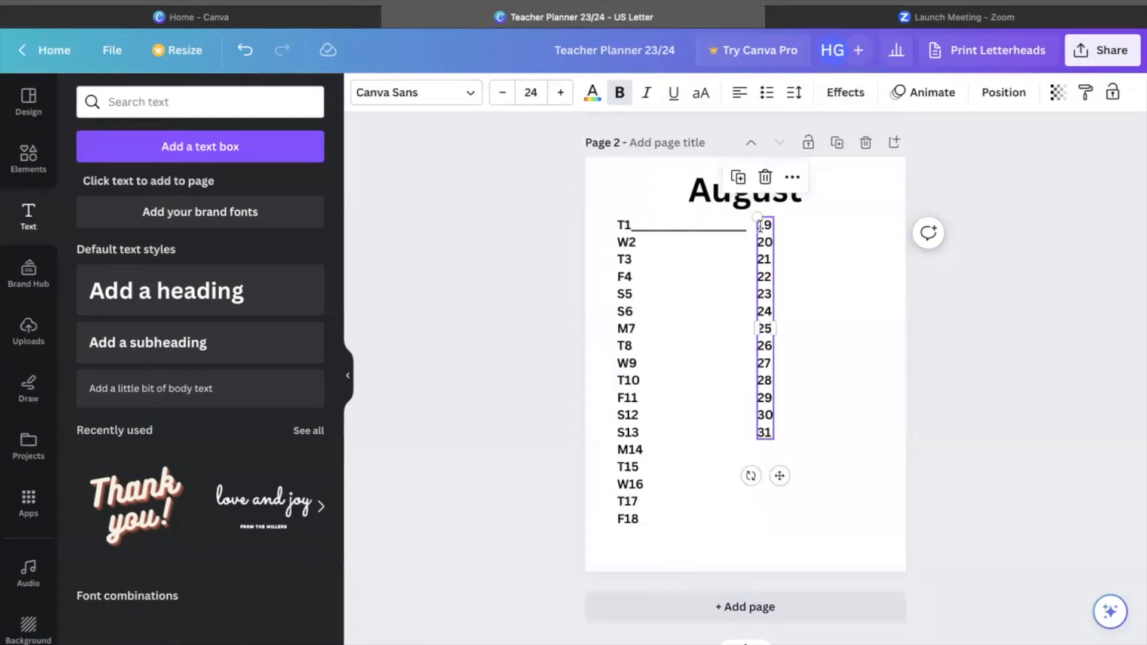
click(758, 225)
text(S)
click(757, 242)
text(S)
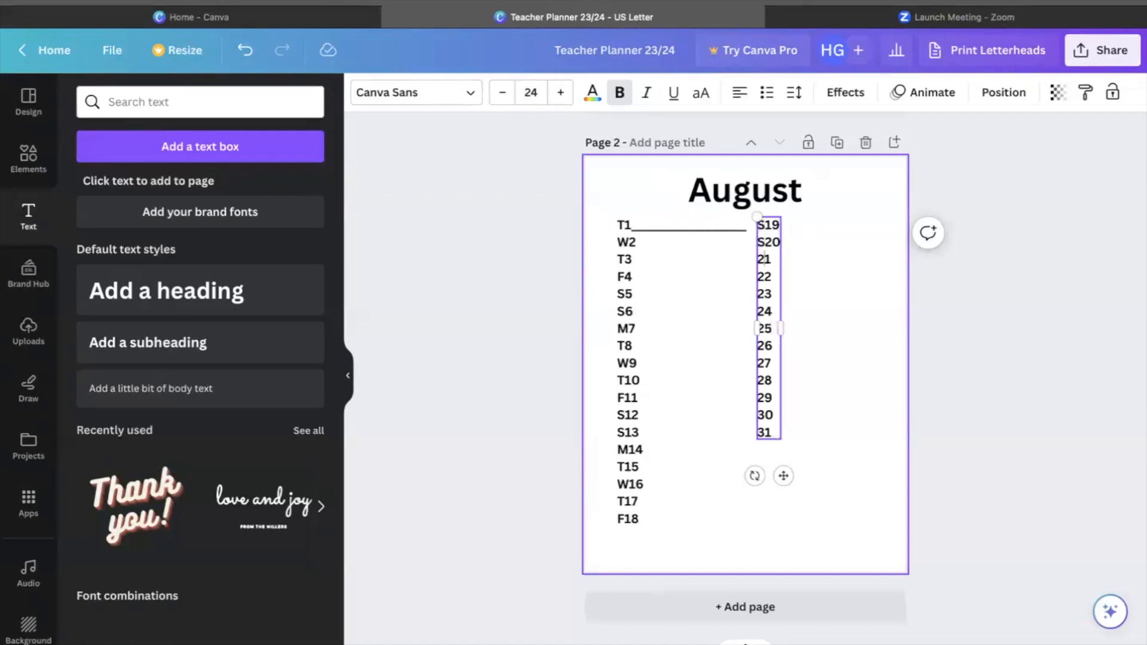
click(757, 260)
text(M)
click(758, 276)
text(T)
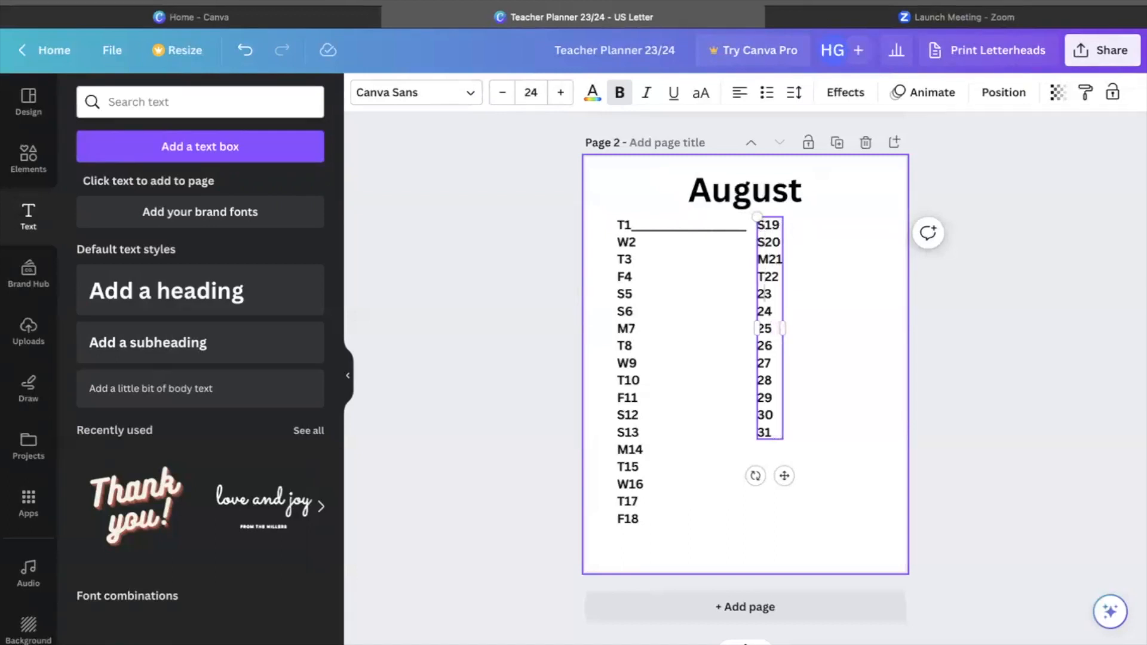
click(757, 294)
text(W)
click(758, 311)
text(T)
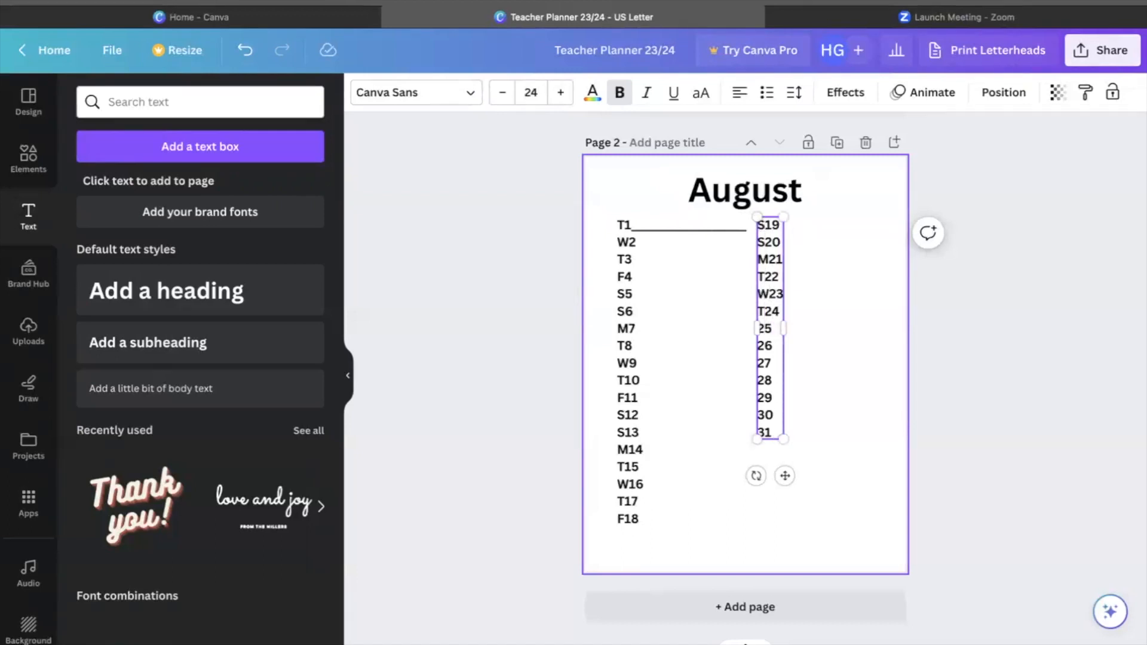
- Put the weekday letters F, S, S, M, T, W and T in front of dates 25 to 31
click(759, 328)
text(F)
click(758, 346)
text(S)
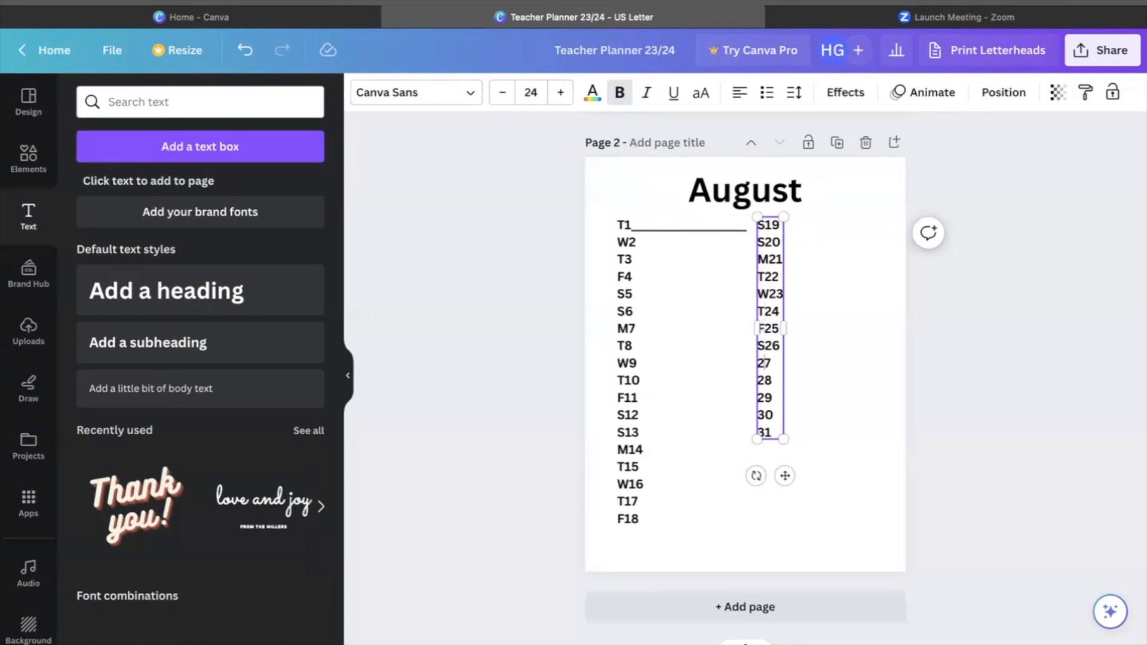
click(758, 363)
text(S)
click(758, 381)
text(M)
click(758, 397)
text(T)
click(757, 415)
text(W)
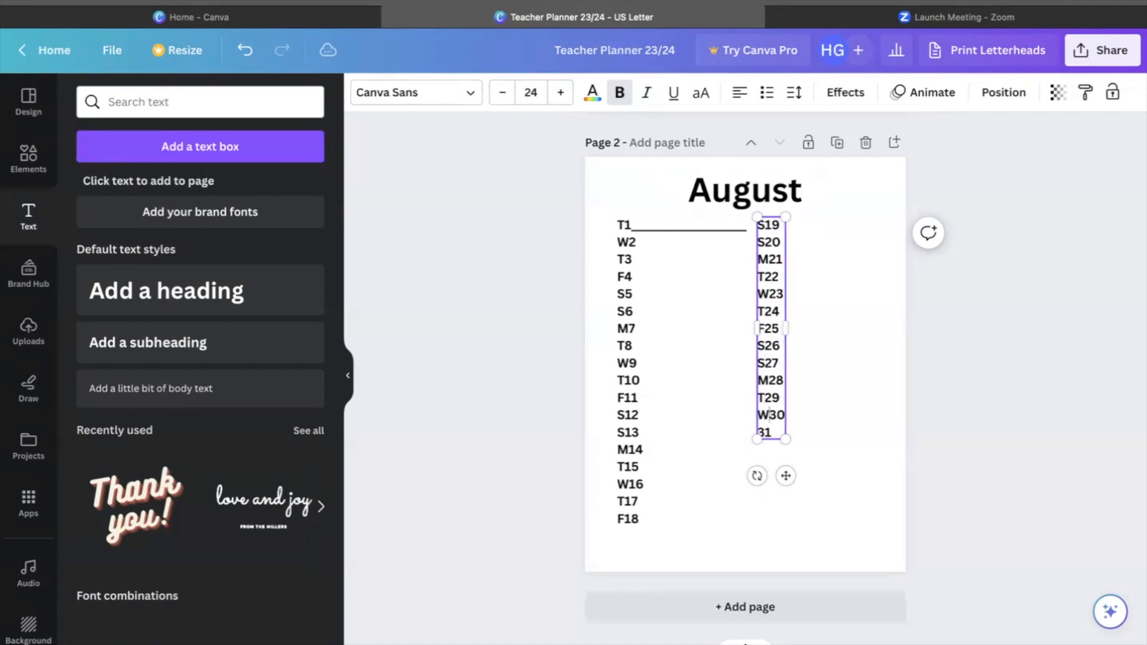
text(T)
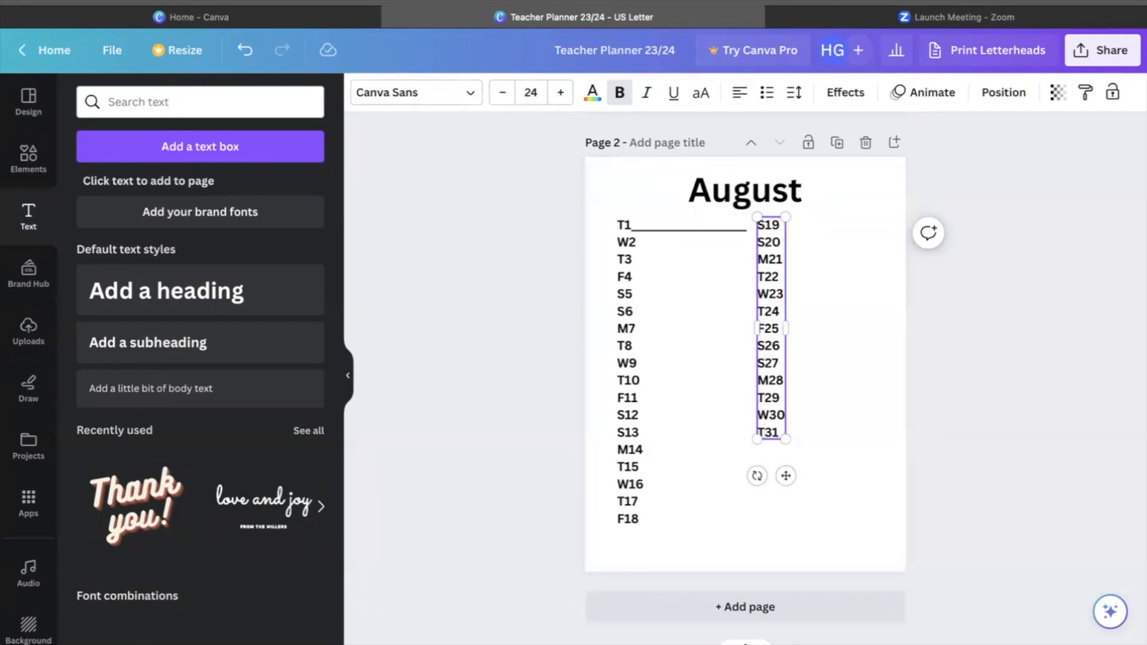
- Add an underscore writing line after W2 and trim it to match the length of the T1 line
click(643, 244)
click(637, 242)
text(_______________)
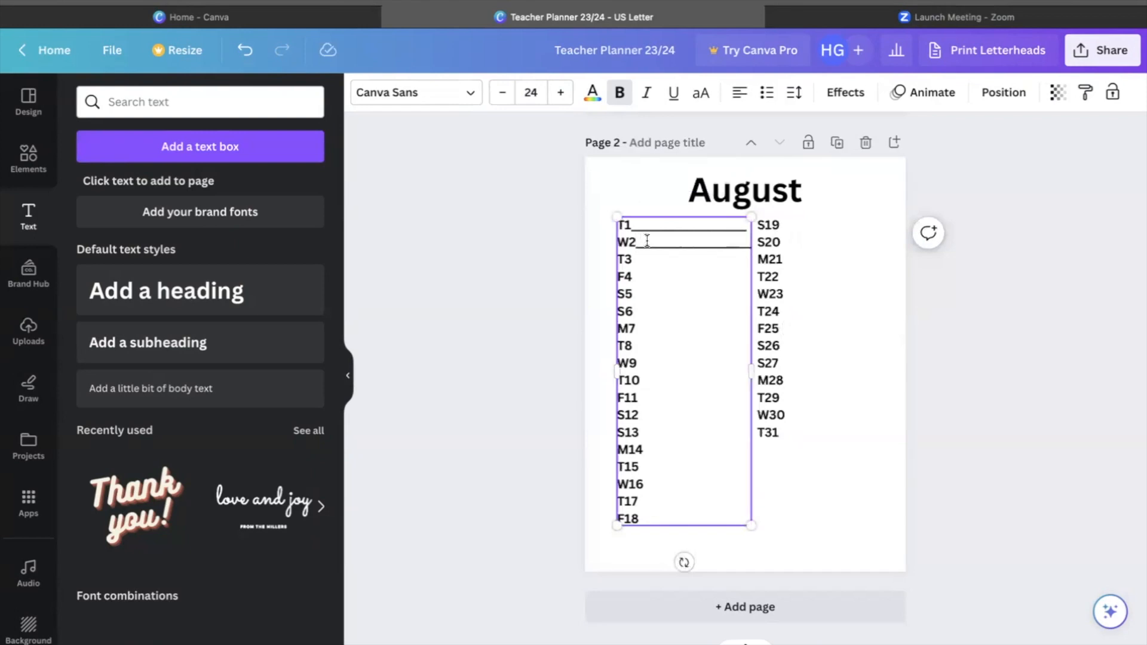
key(BackSpace)
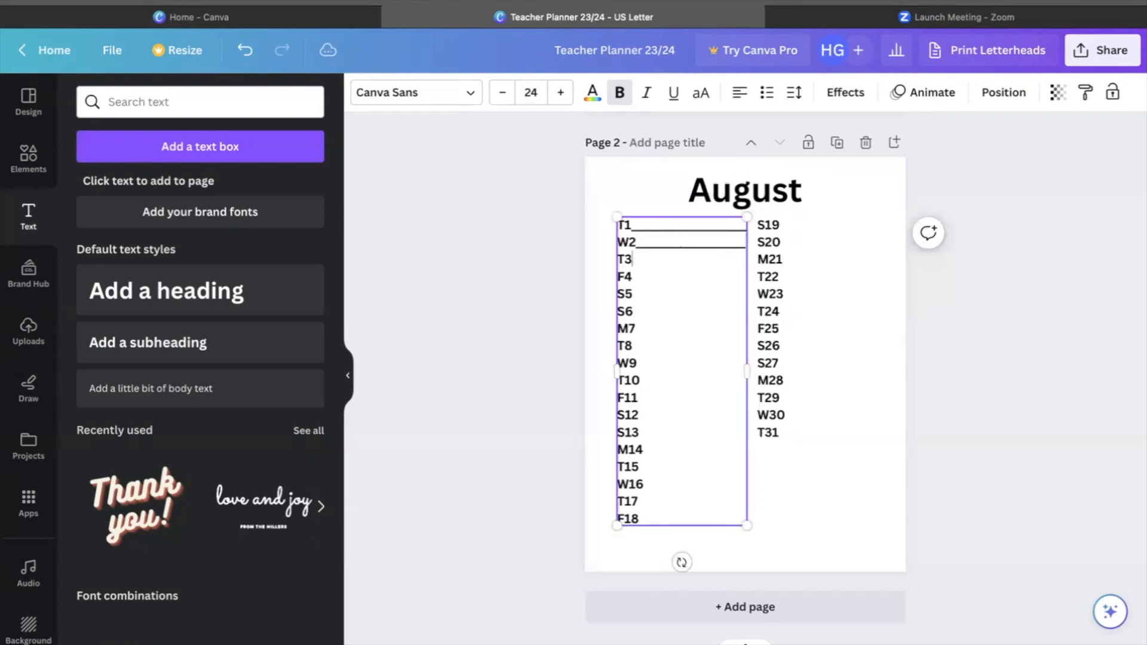
- Add matching underscore writing lines after all remaining dates in both columns, from T3 through T31
text(_____________________)
key(super+v)
key(super+v)
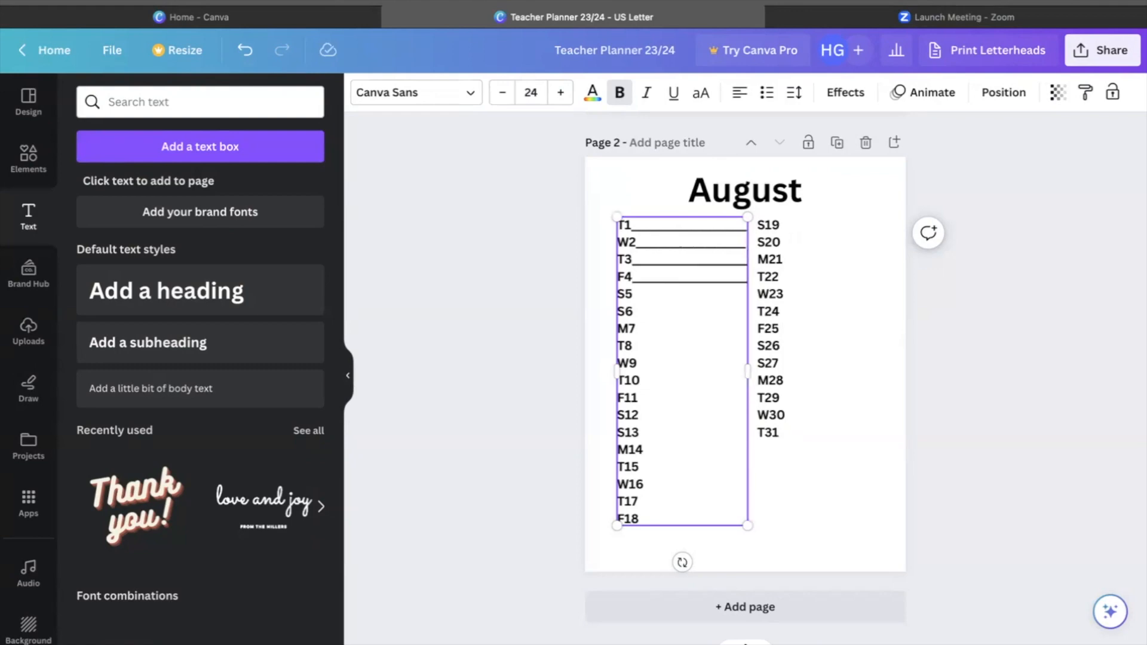
click(245, 50)
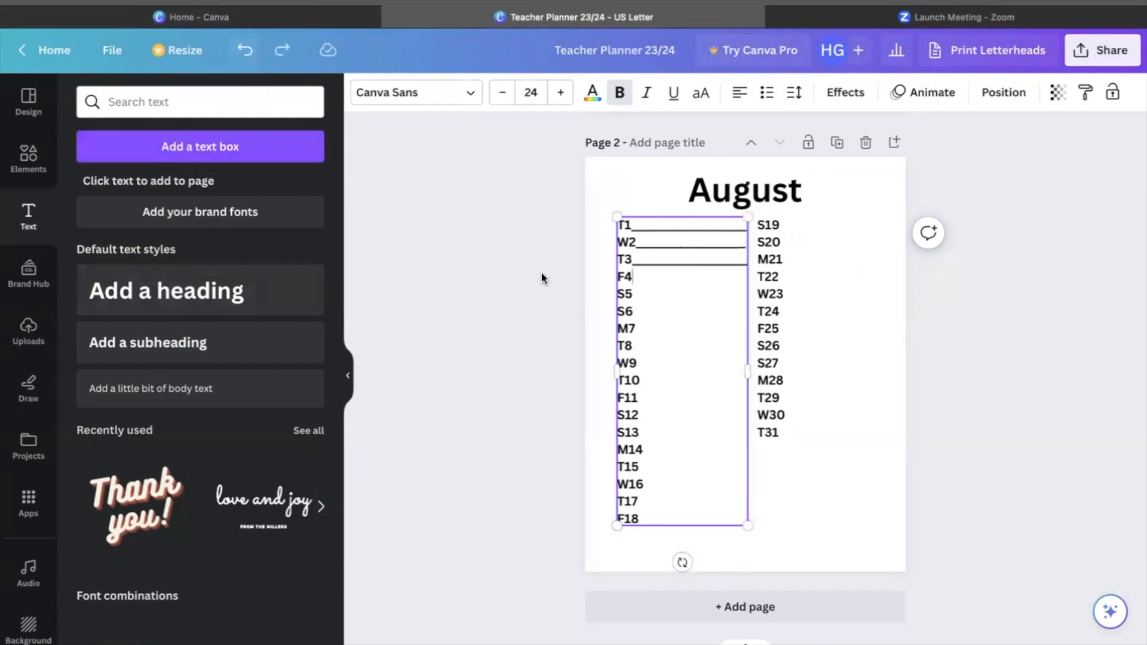
text(________________)
text(________________)
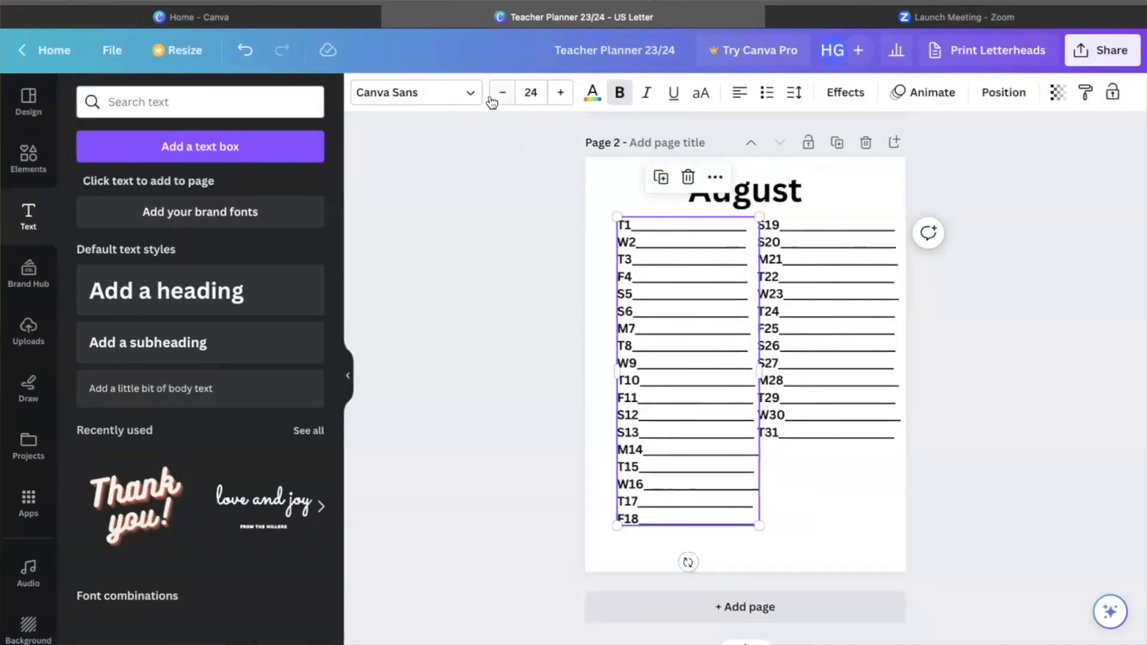
- Reduce the font size of both date columns to 23
click(502, 96)
click(840, 320)
click(501, 99)
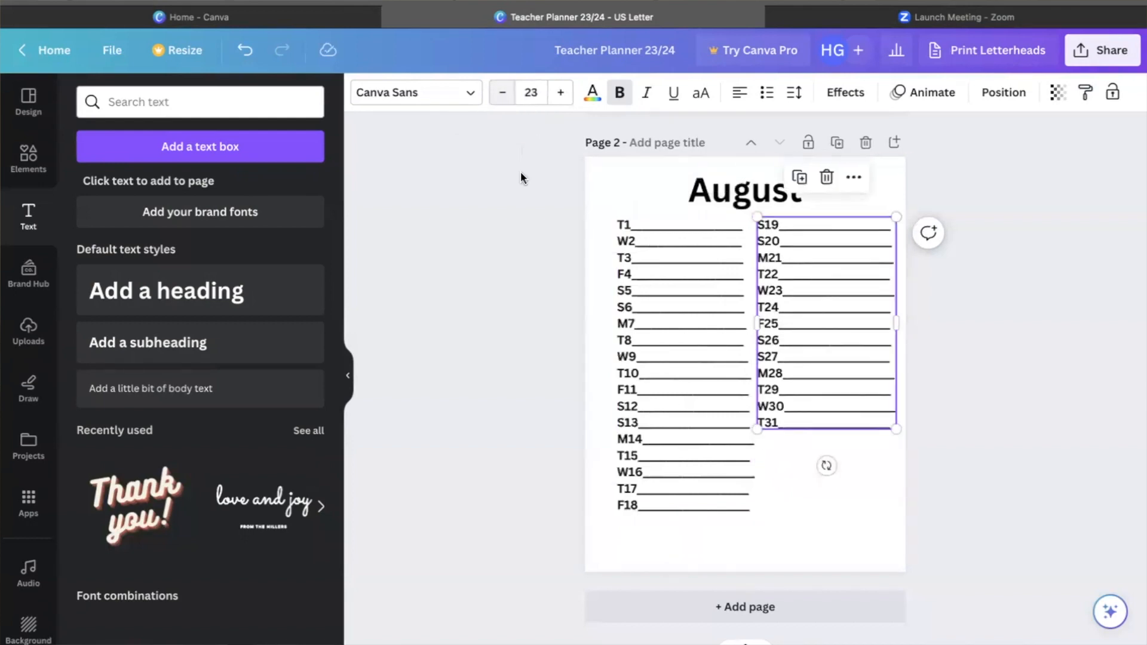
click(787, 533)
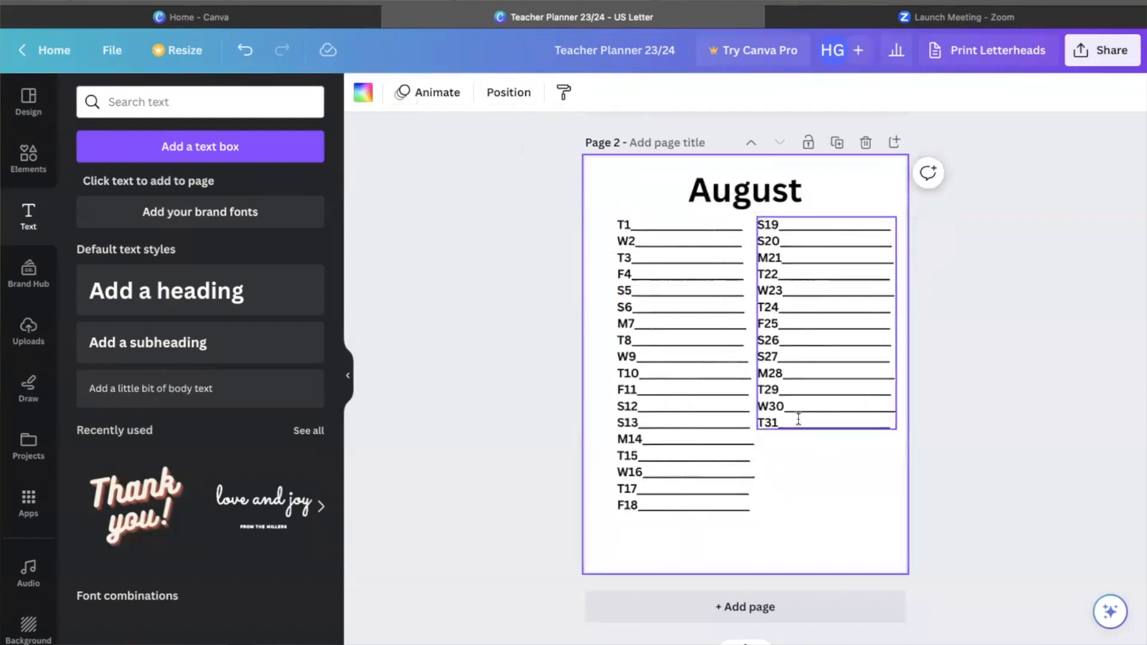
- Change the text alignment of both date columns to justified
click(711, 436)
click(741, 94)
click(741, 96)
click(741, 95)
click(853, 267)
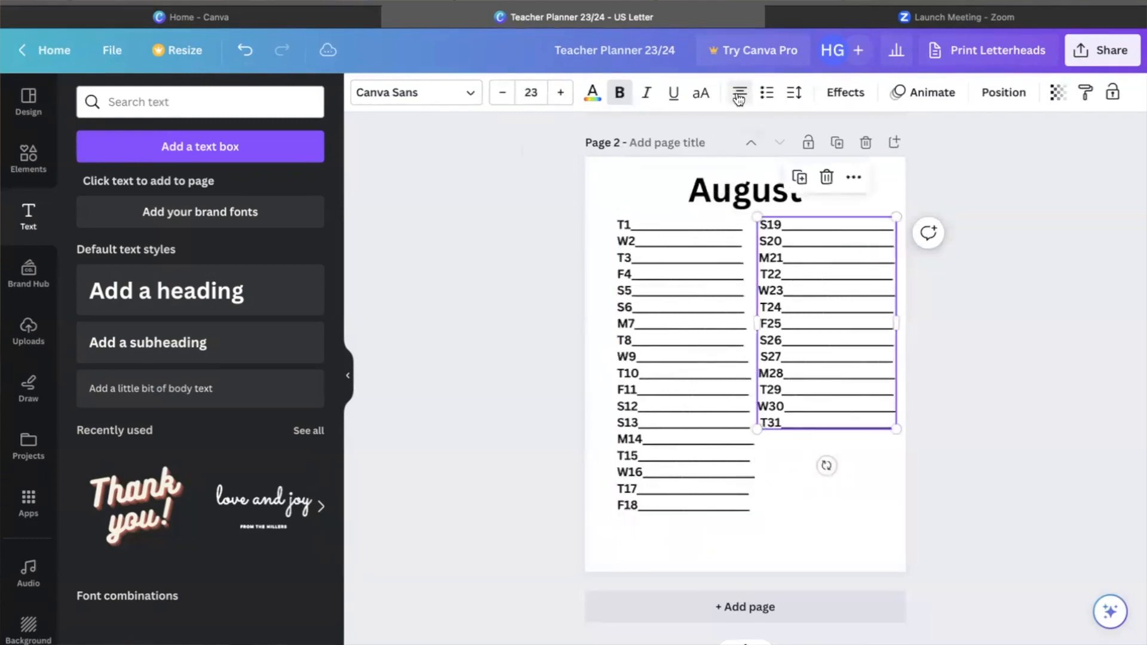
click(790, 443)
- Shorten the writing line after W30 in the second column to even it up with the neighbouring lines
click(733, 352)
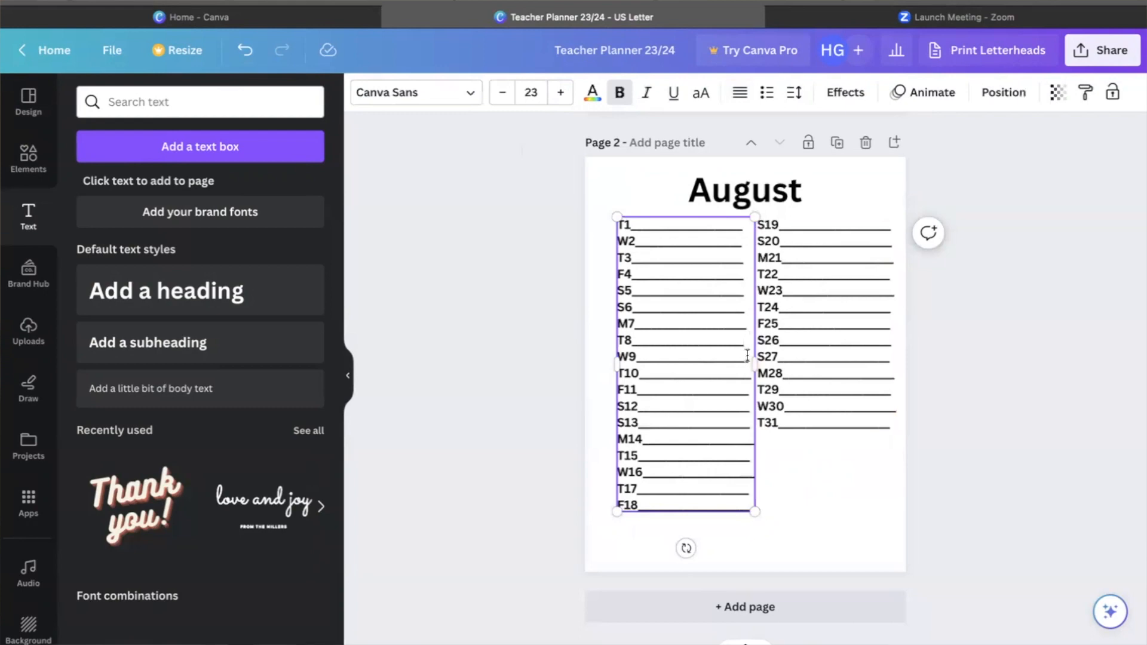
click(875, 374)
click(891, 405)
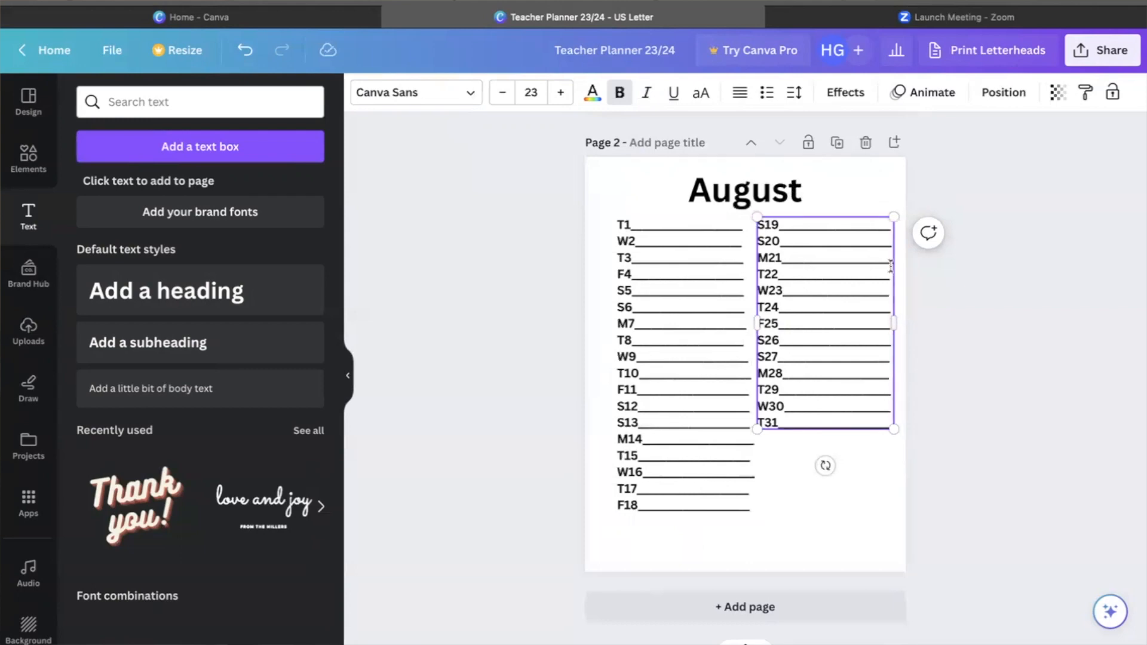
- Adjust the underscore counts of the upper writing lines in the second column, including S19 and S20, to even up their ends
key(BackSpace)
click(890, 243)
key(BackSpace)
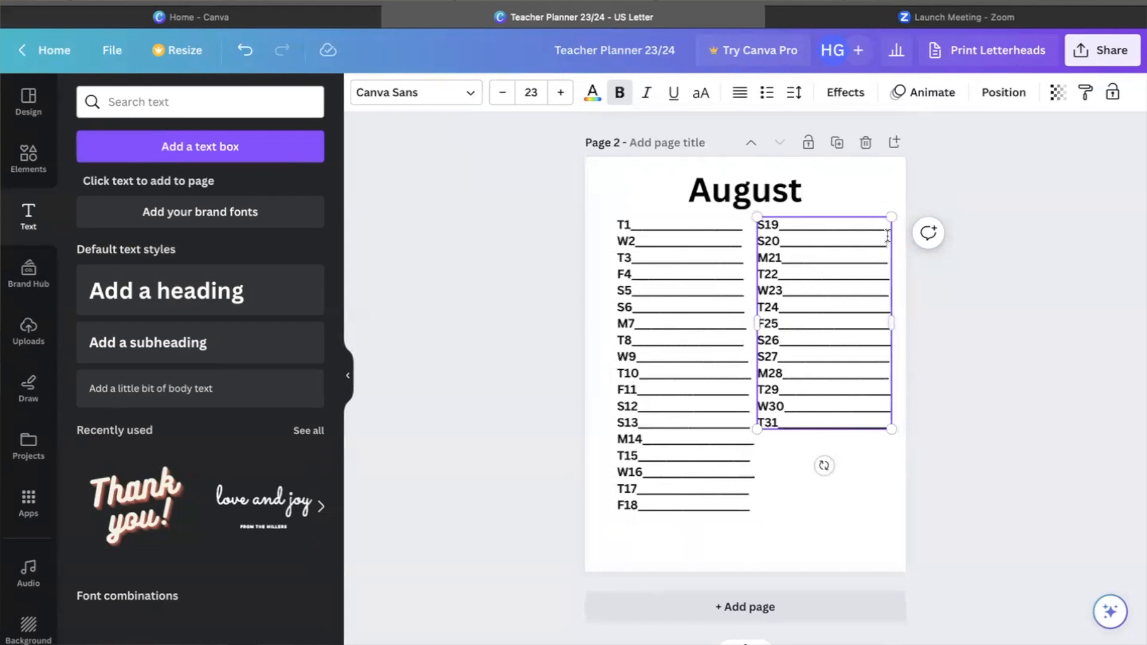
key(BackSpace)
text(__)
key(BackSpace)
text(_)
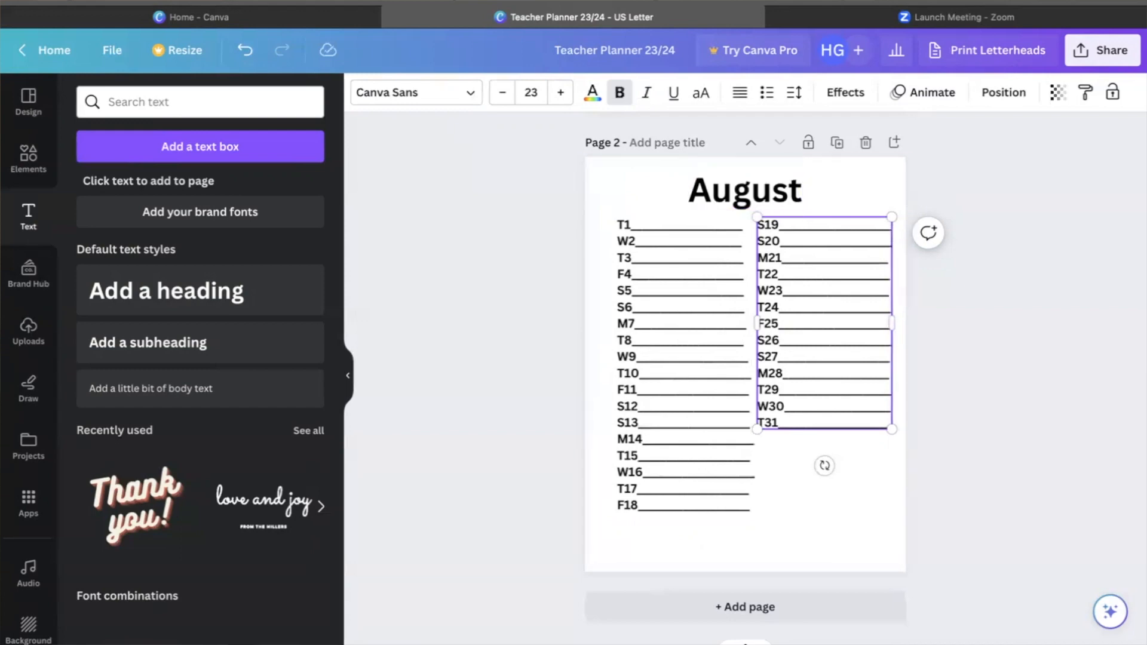
click(868, 515)
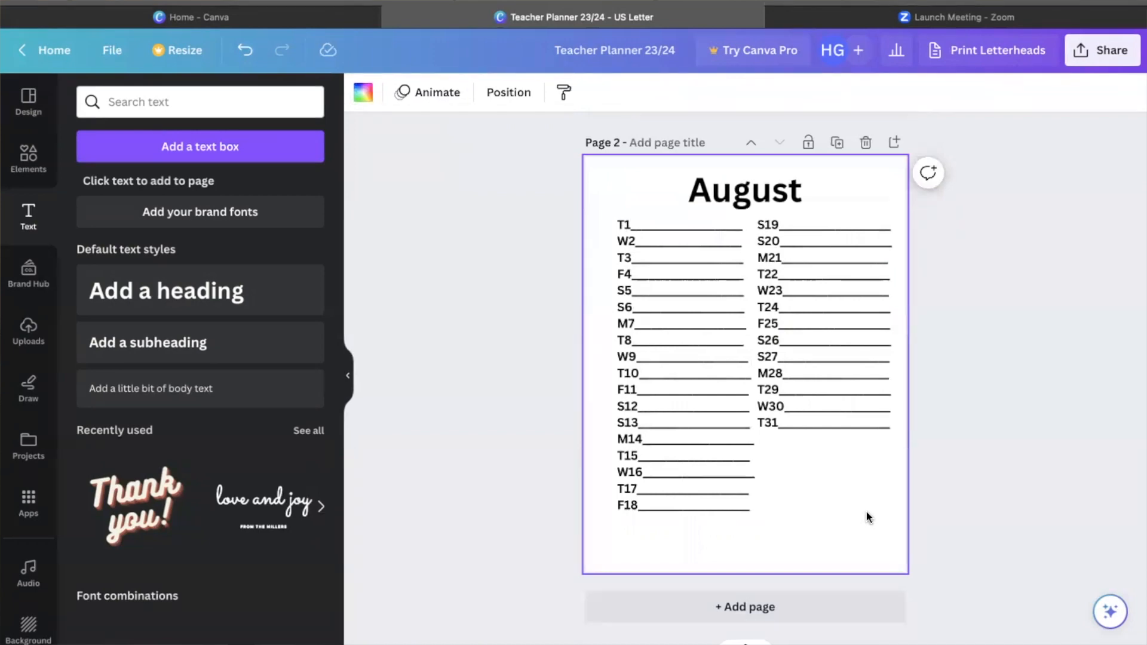
- Change the font of the August title to Apricots
click(749, 180)
double_click(696, 187)
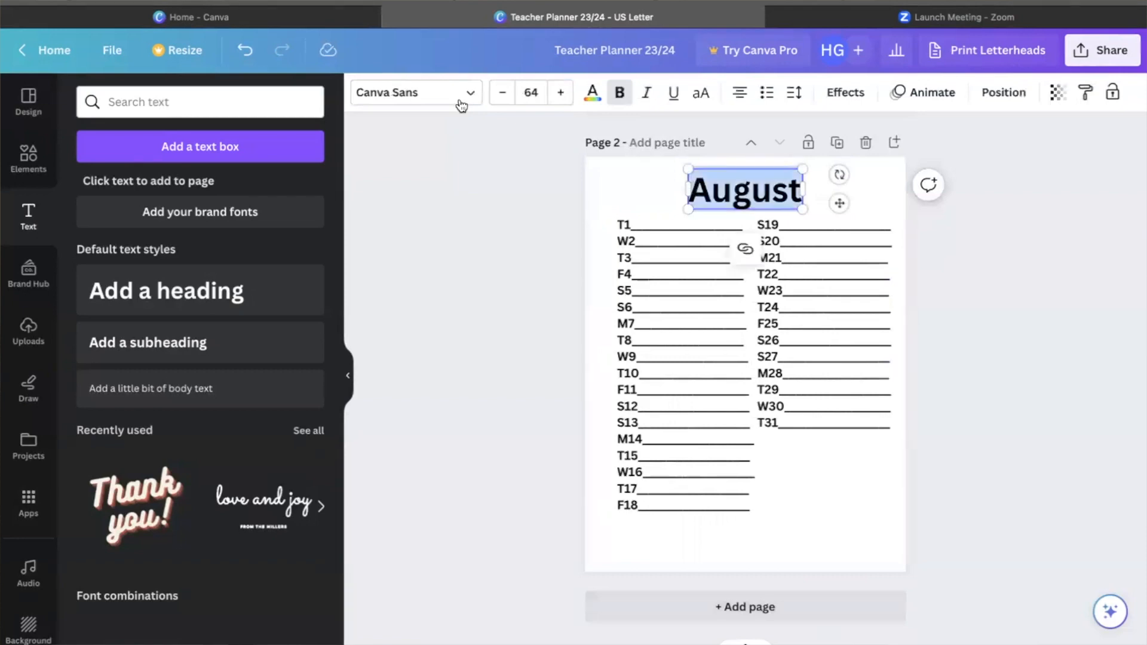
click(460, 97)
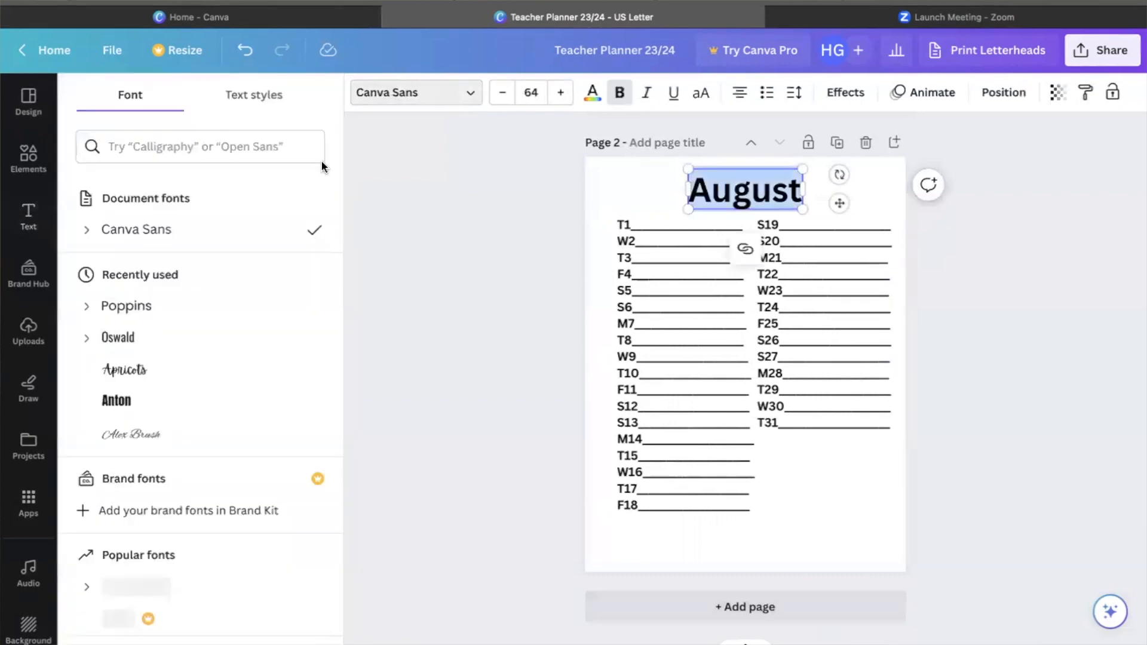
click(124, 369)
- Move the first date column slightly left and set the font of all its text to Oswald
click(673, 370)
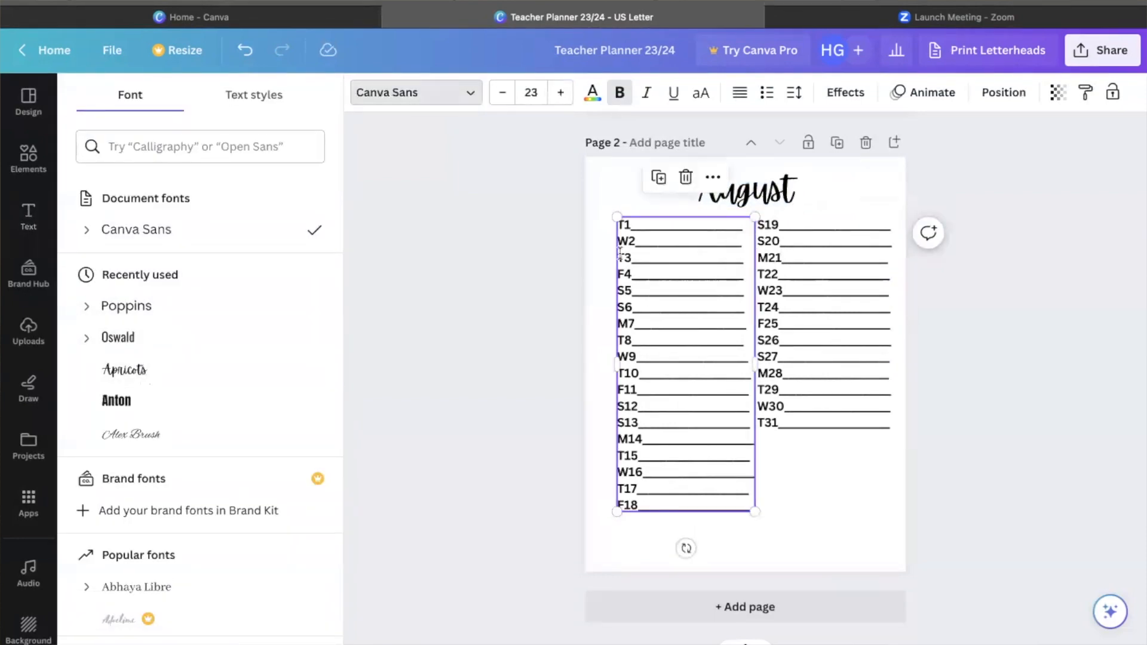
drag(621, 227, 611, 229)
double_click(611, 237)
click(613, 224)
drag(611, 225, 743, 504)
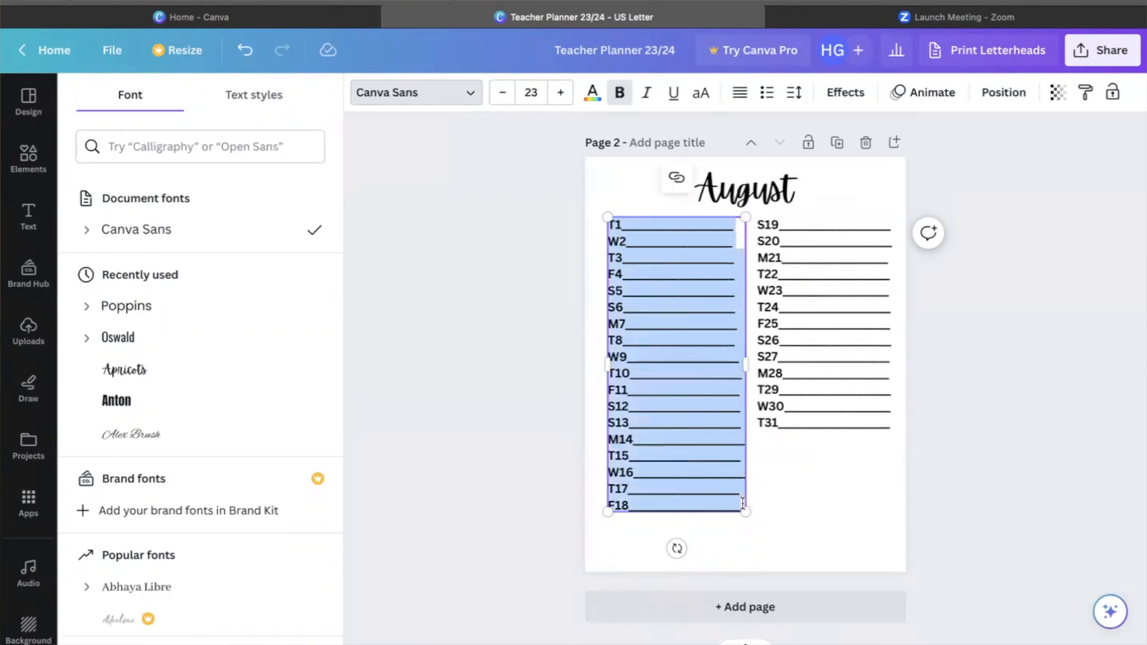
click(186, 314)
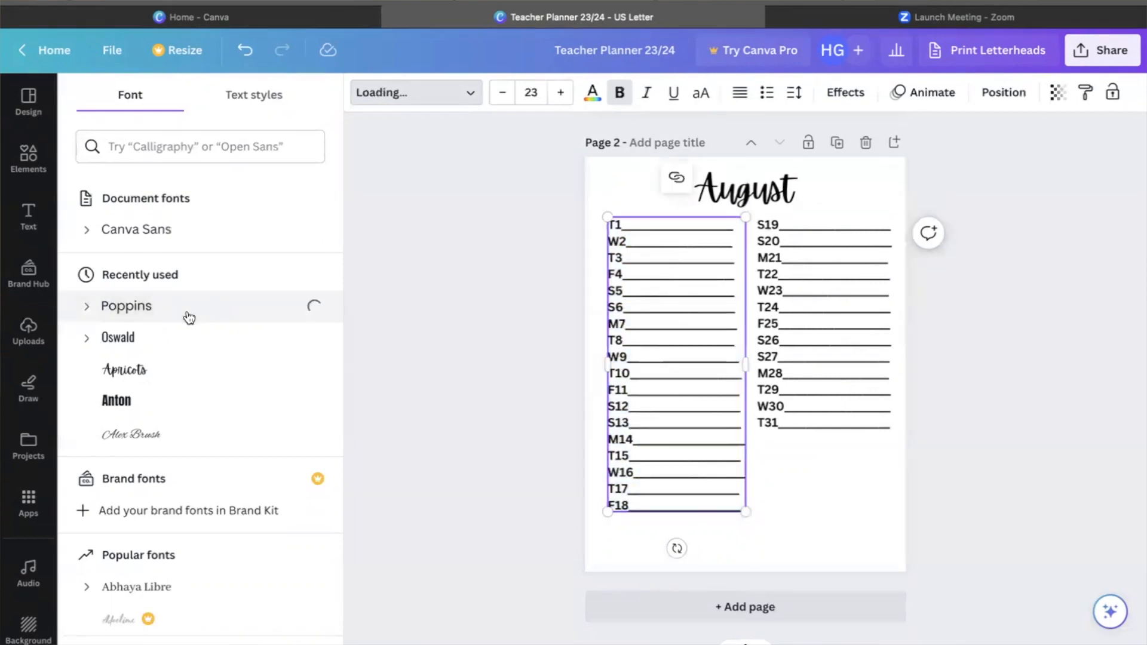
click(168, 348)
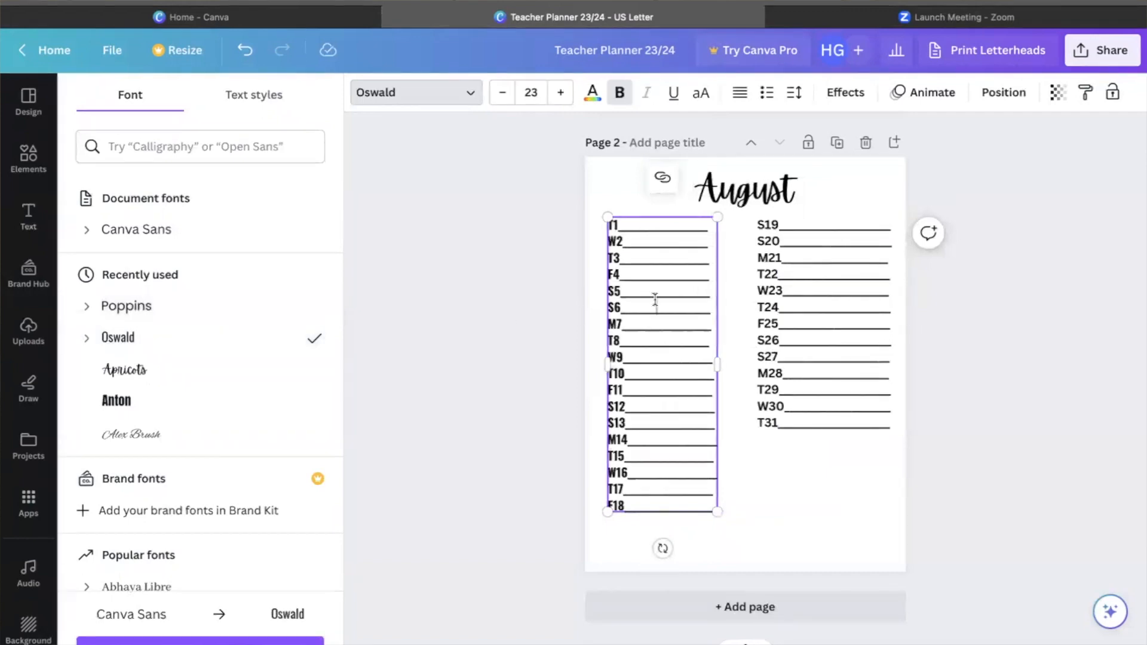
- Insert a space between date and writing line for T1, W2 and T3, and even up the T1 and W2 line lengths
click(657, 305)
text(_)
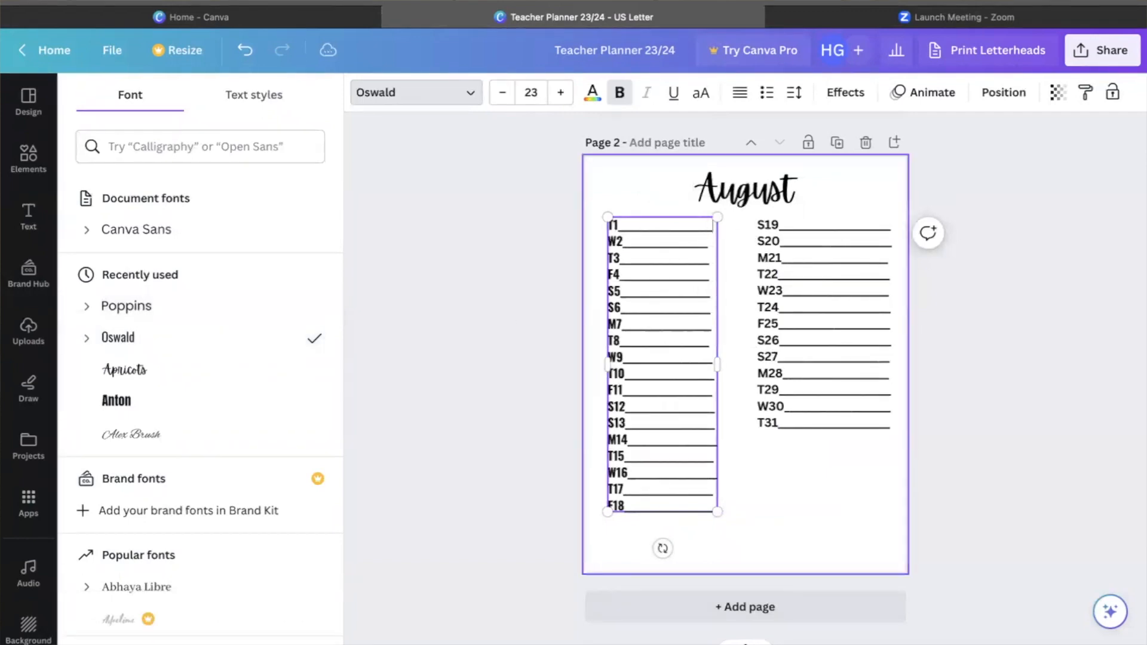
click(618, 229)
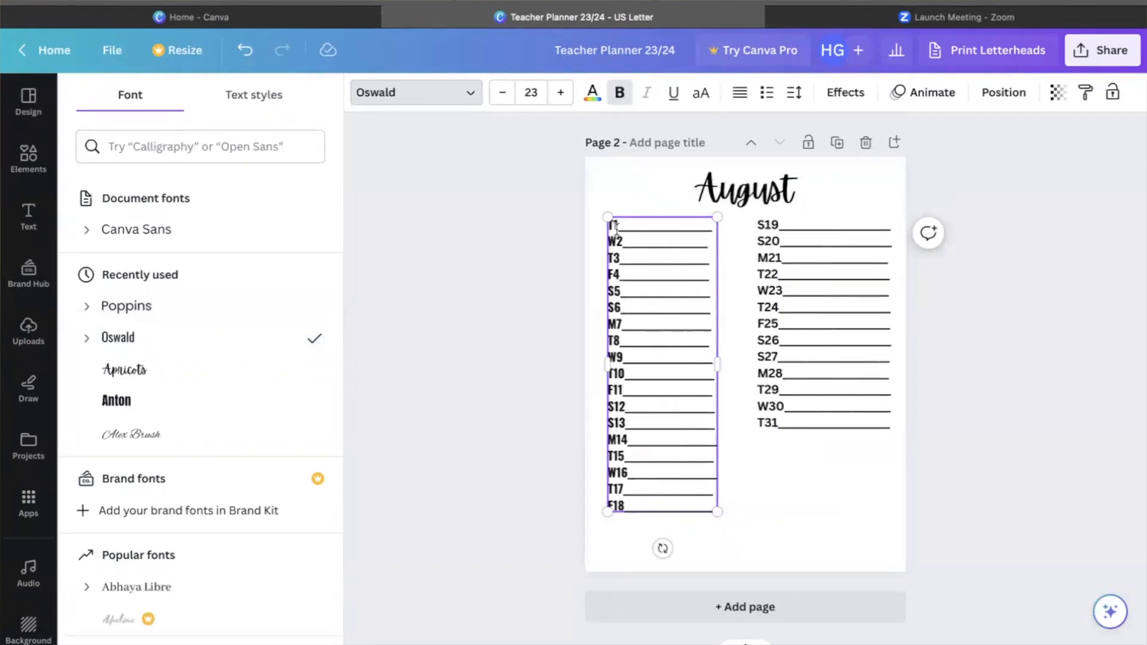
click(711, 247)
text(__)
click(617, 222)
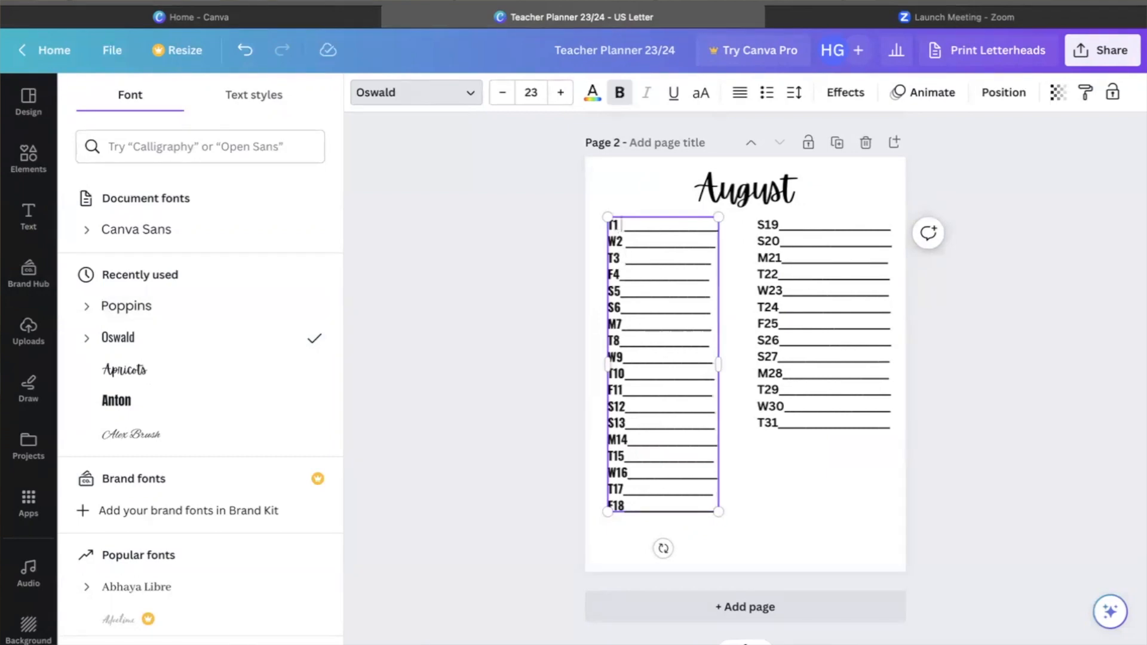
click(715, 230)
key(BackSpace)
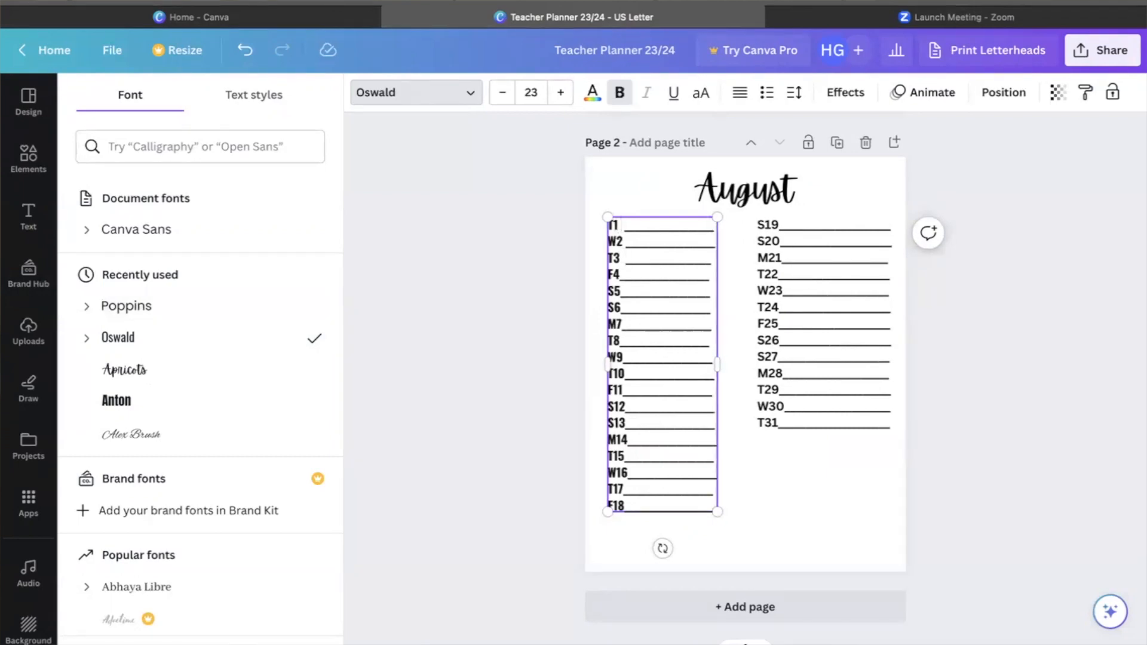
click(632, 171)
click(24, 162)
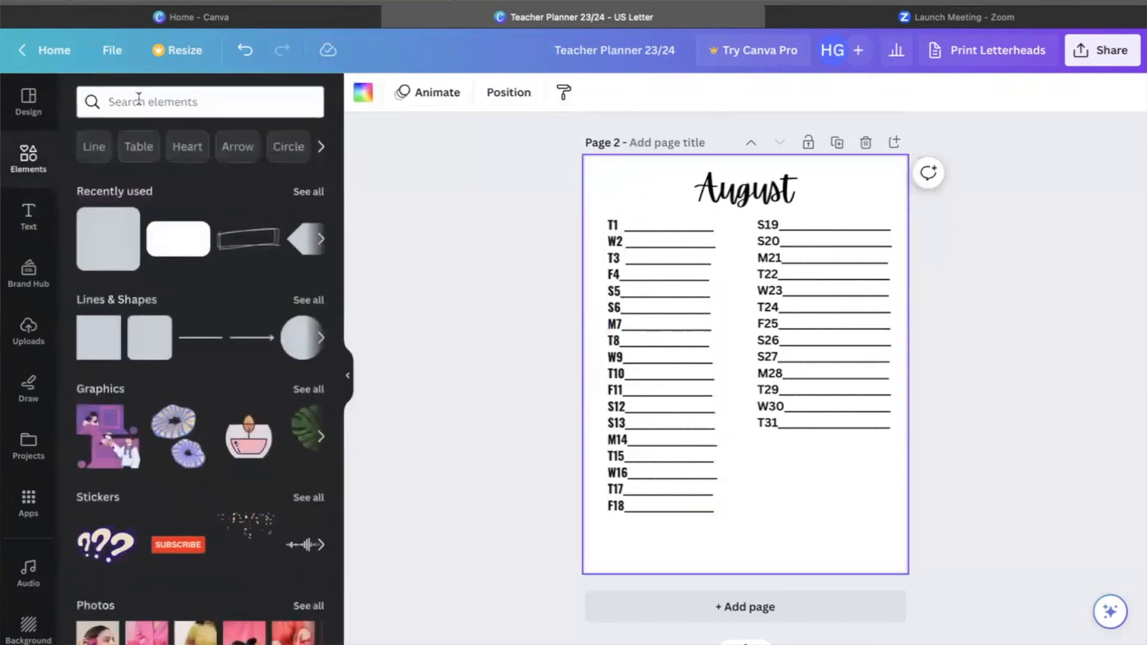
click(141, 101)
text(DOT)
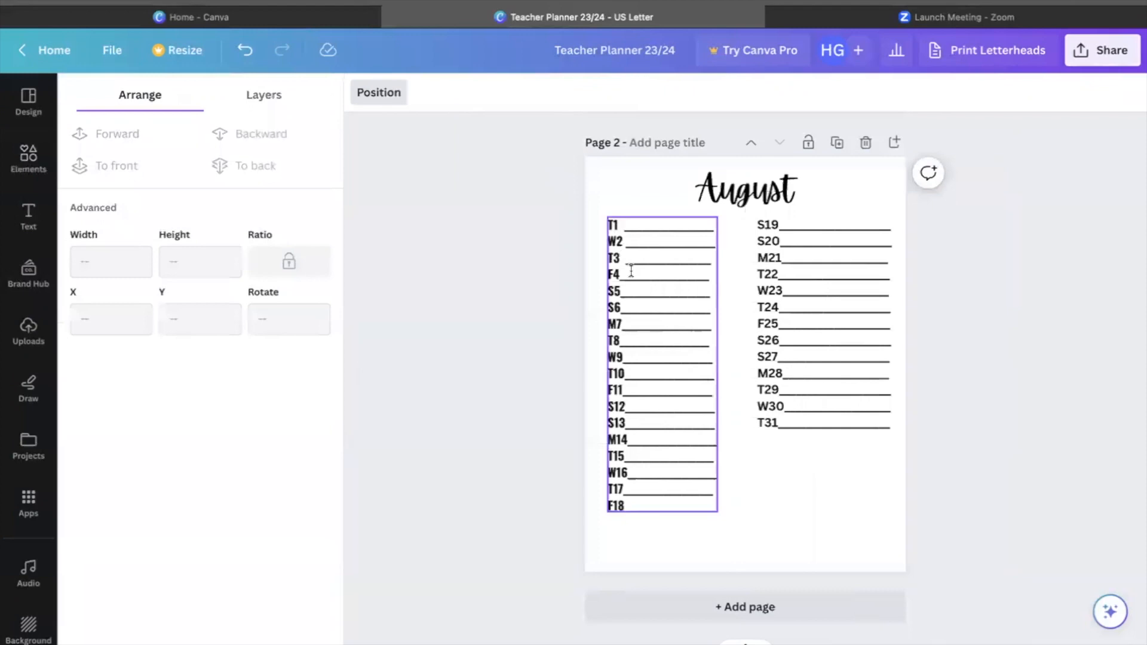
- Change the font of the second date column, S19 through T31, to Oswald
click(631, 271)
click(789, 290)
click(398, 103)
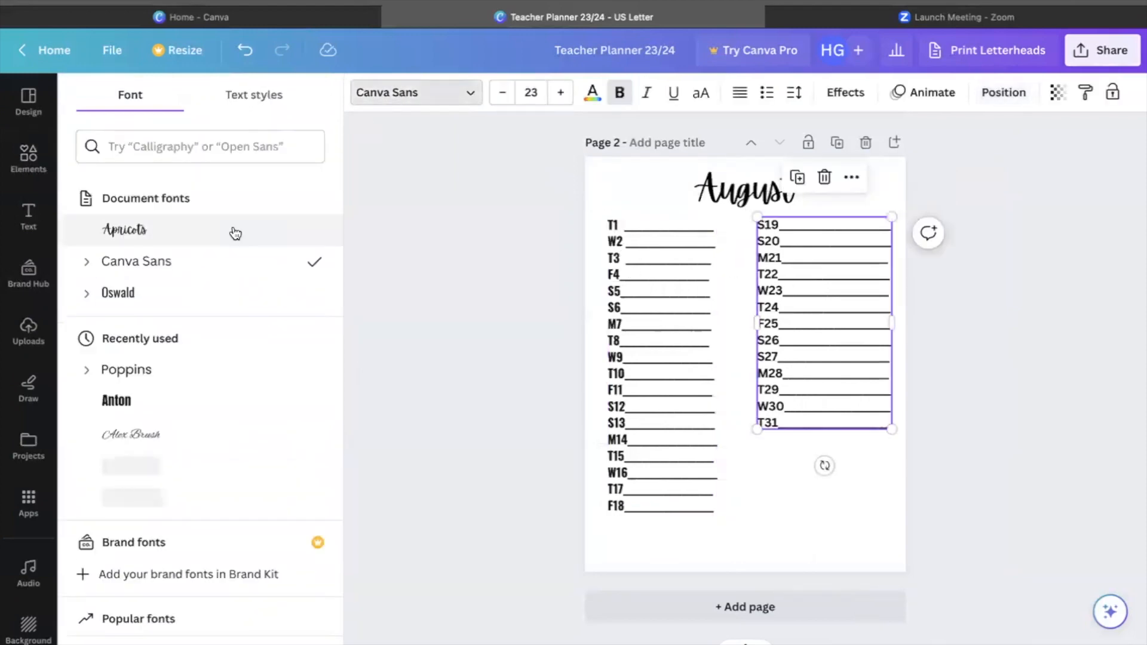
click(200, 292)
- Widen the first column's text box slightly and insert a space between each remaining date and its writing line
click(718, 384)
drag(719, 363, 726, 370)
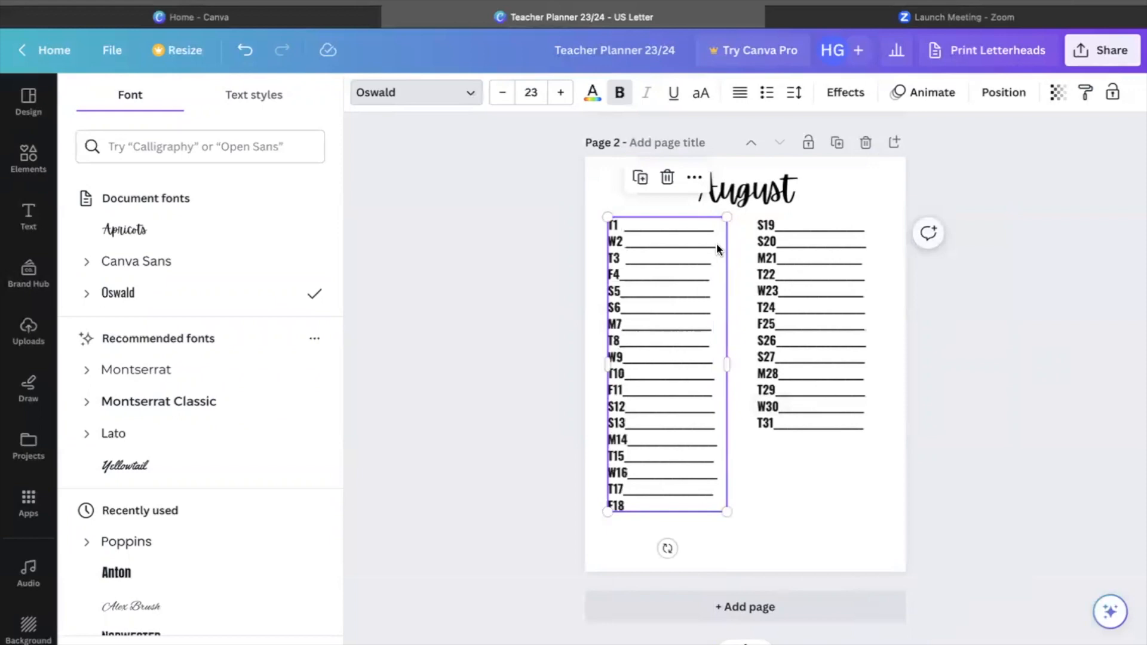
click(626, 291)
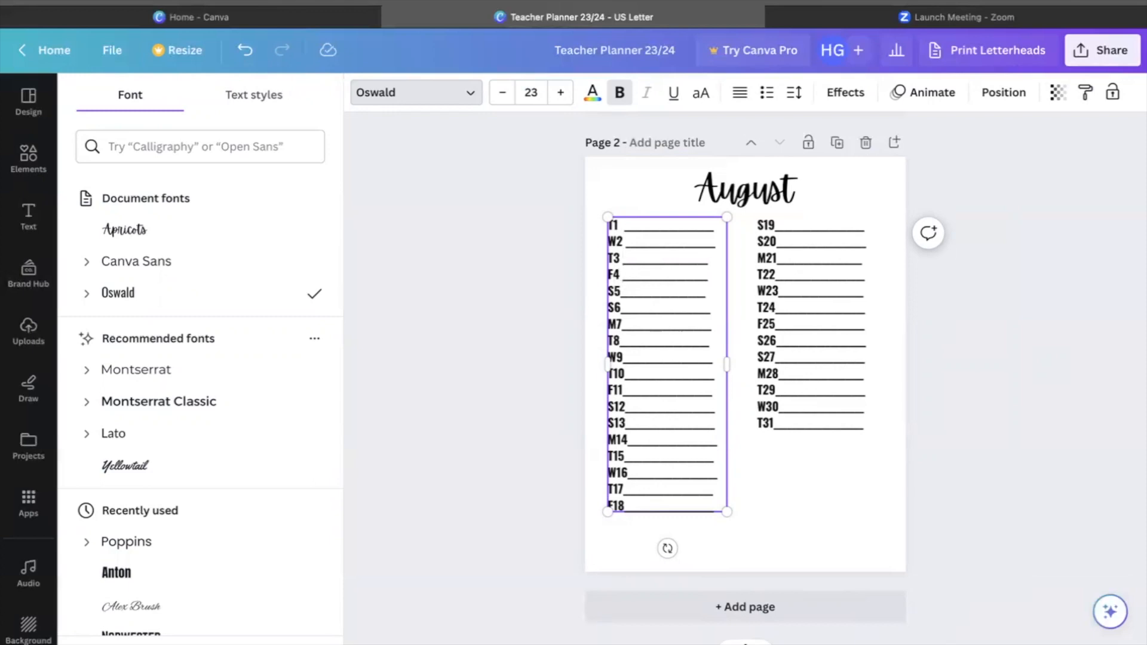
click(623, 227)
key(Down)
click(623, 360)
text(.)
click(621, 345)
key(BackSpace)
click(769, 497)
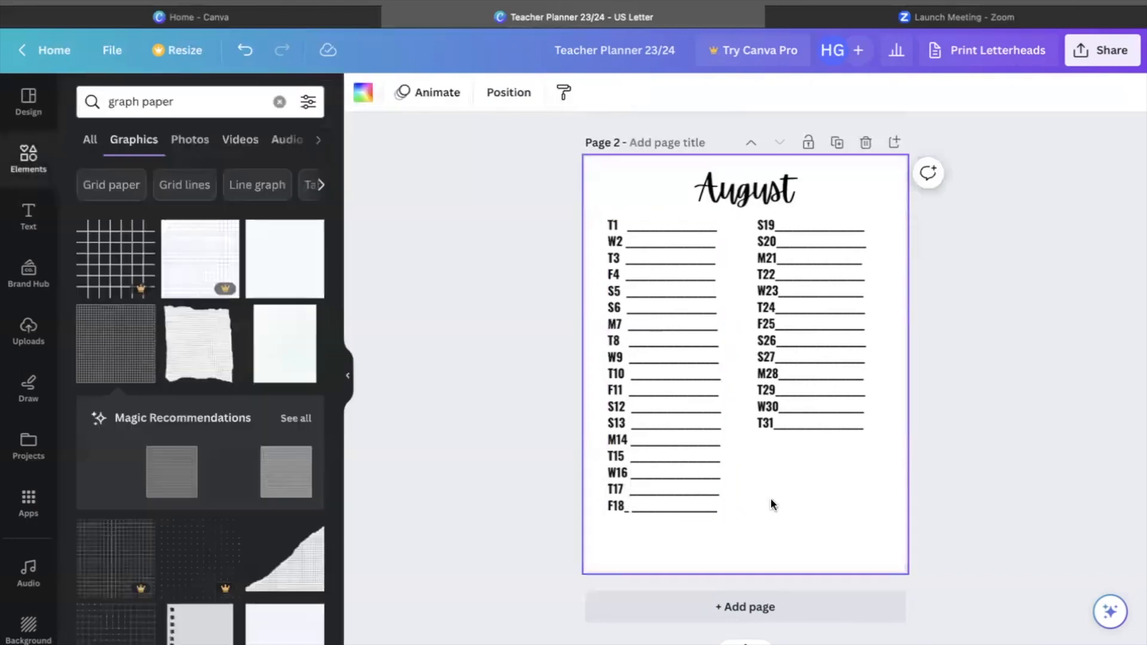
- Remove the stray underscore after F18, leaving only a space before its writing line
click(632, 507)
click(631, 508)
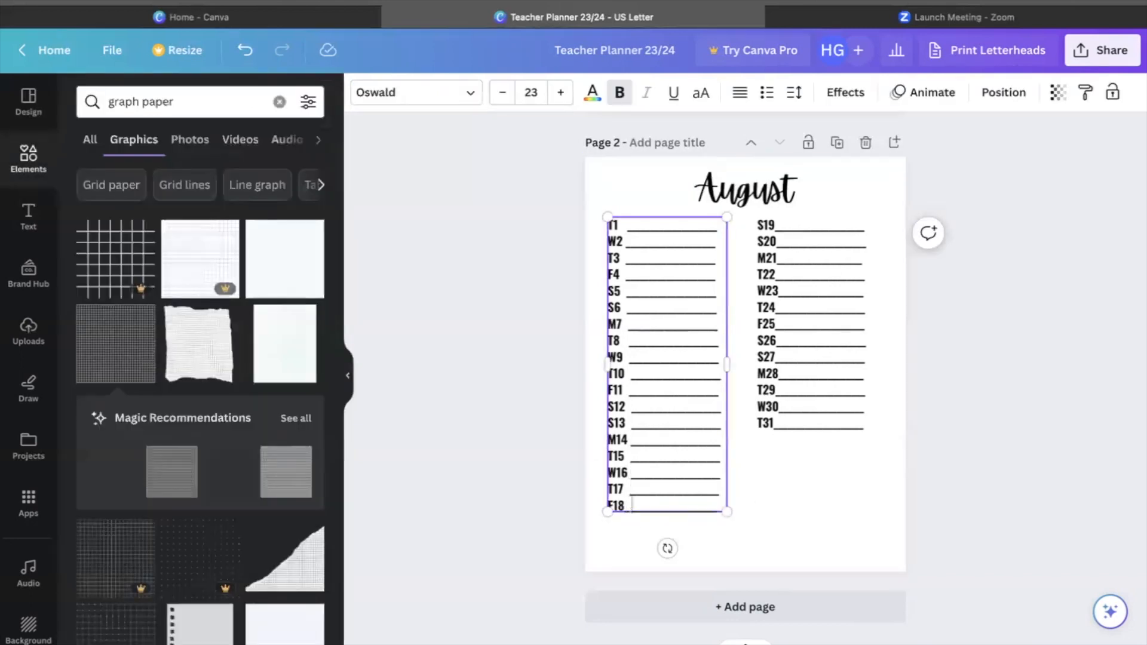
text(.)
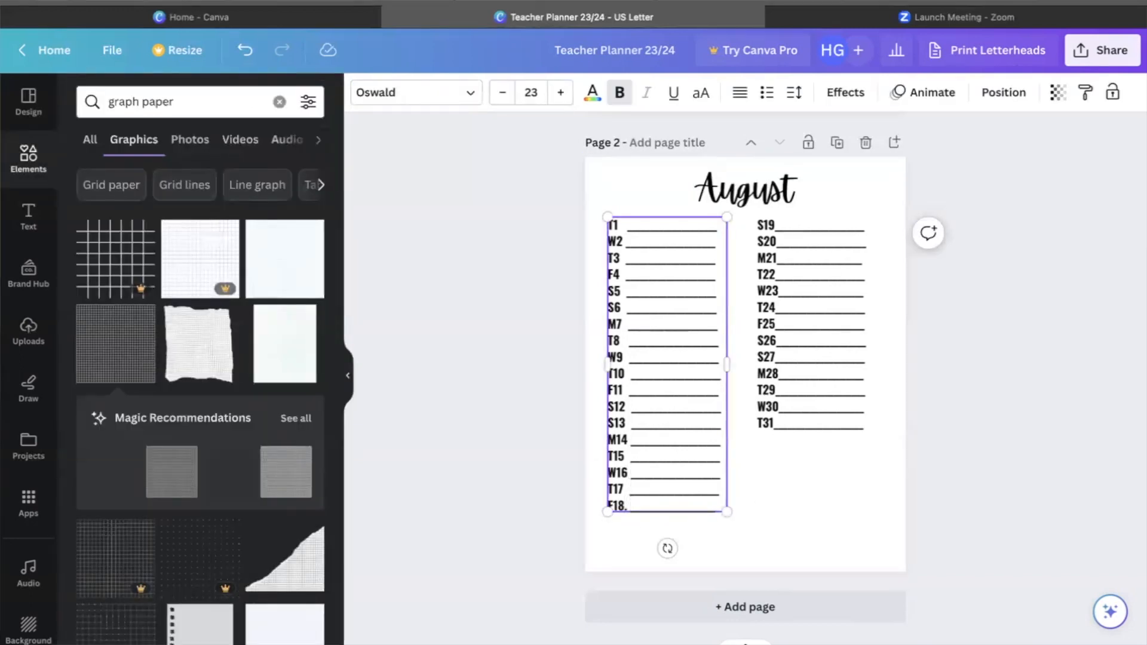
click(791, 526)
click(715, 507)
click(630, 510)
key(BackSpace)
click(877, 476)
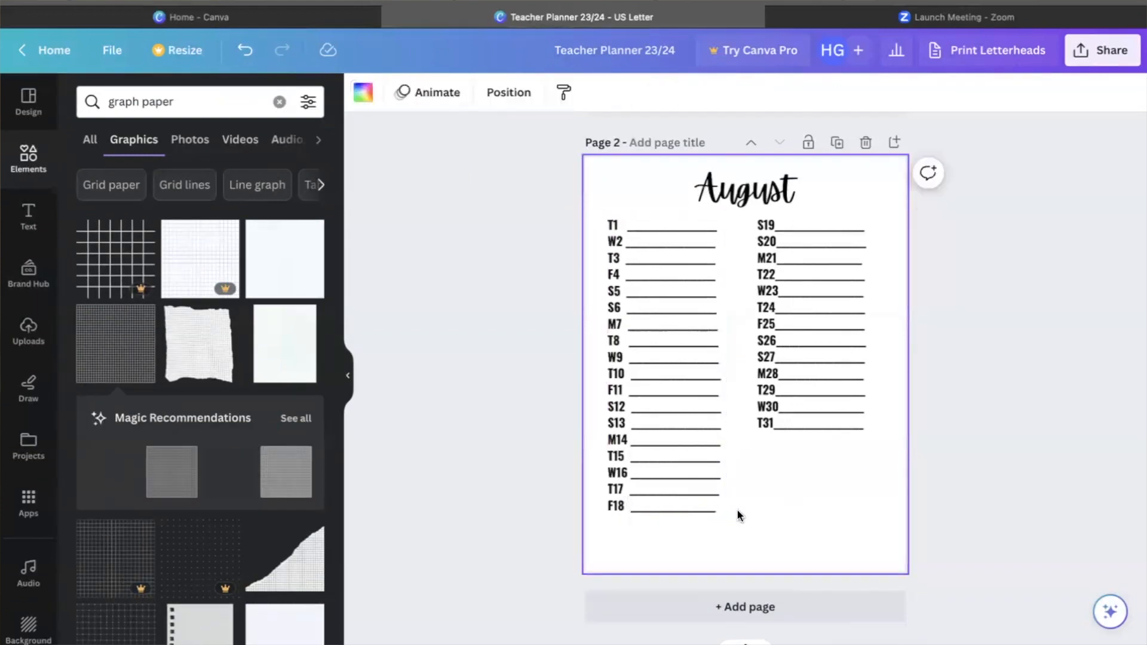
- Lengthen the writing line after F18 to align its end with the lines above
click(715, 507)
click(815, 518)
click(696, 505)
click(696, 505)
click(779, 517)
- Insert a space between each date and its writing line in the second column, from T31 up to S19
click(859, 411)
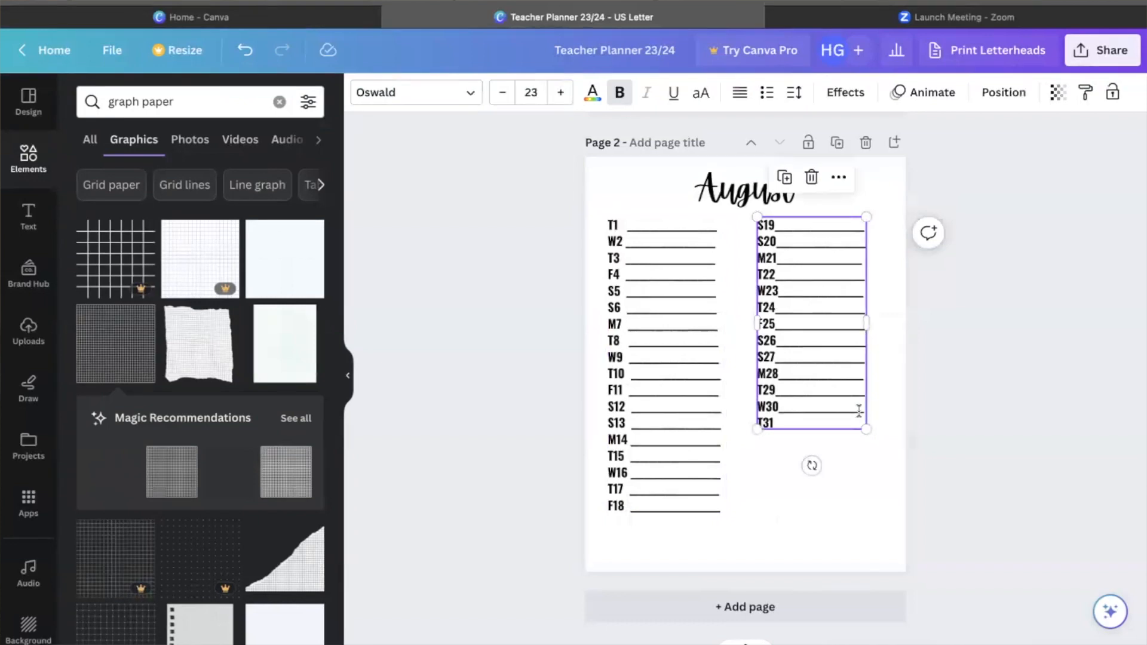
click(829, 509)
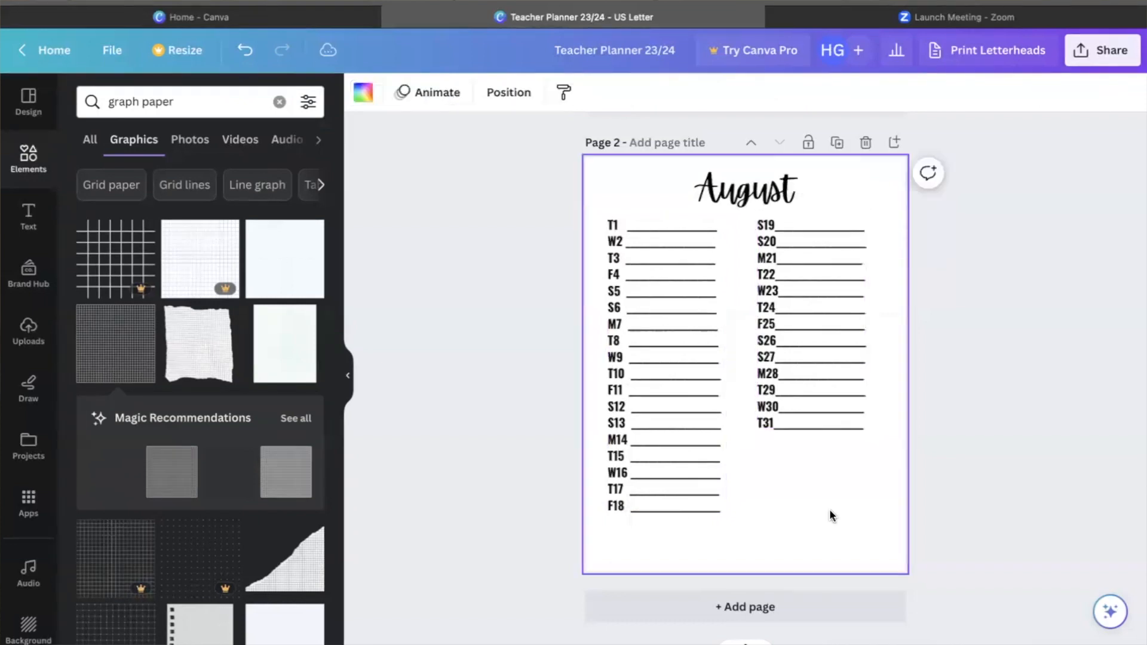
click(788, 426)
click(772, 423)
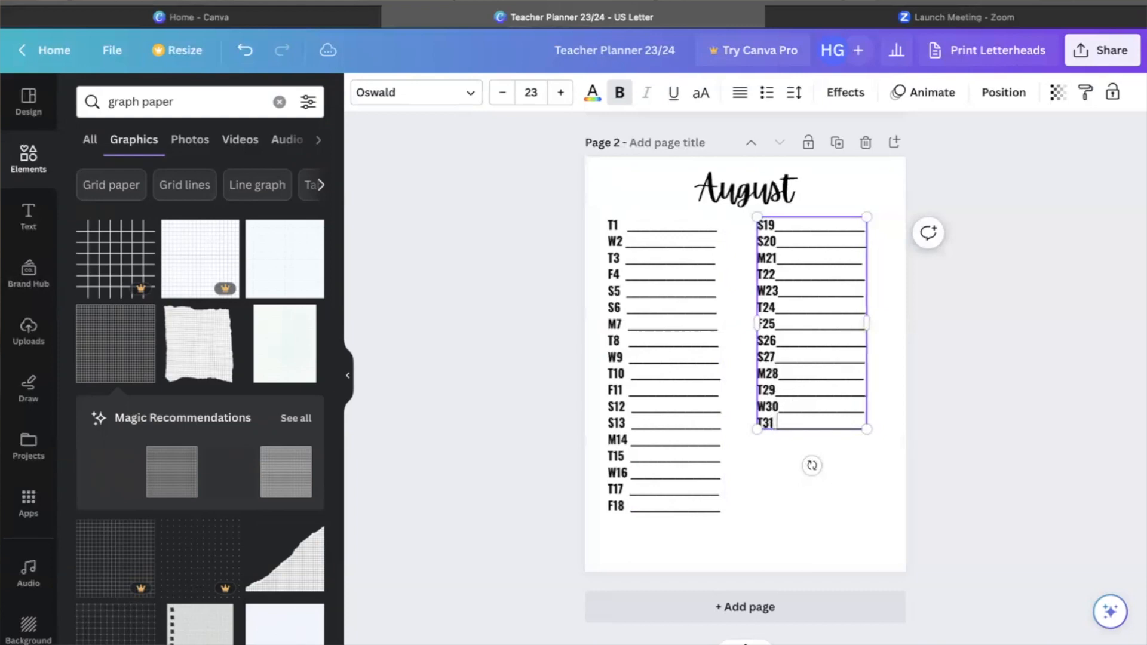
click(778, 408)
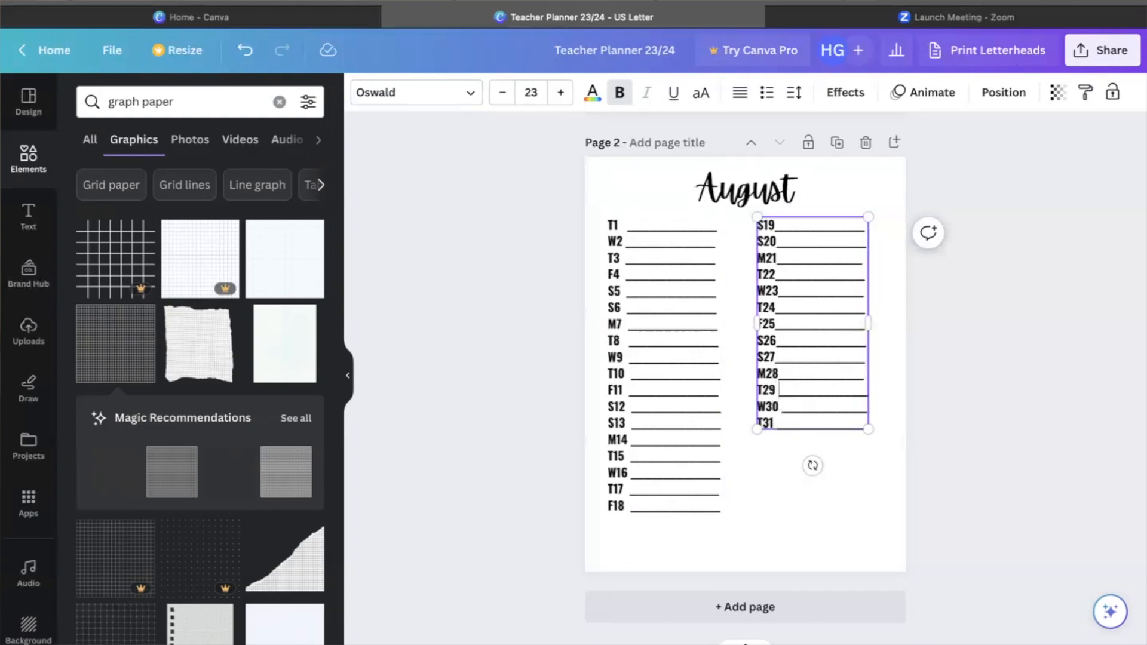
key(BackSpace)
click(778, 373)
click(778, 340)
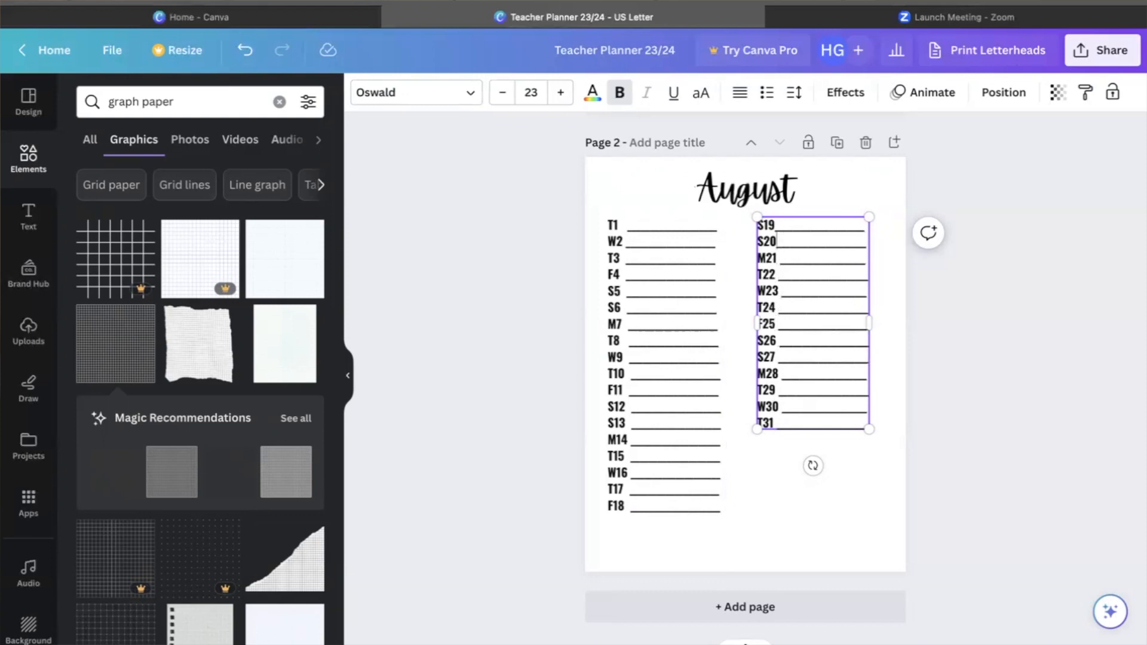
click(798, 520)
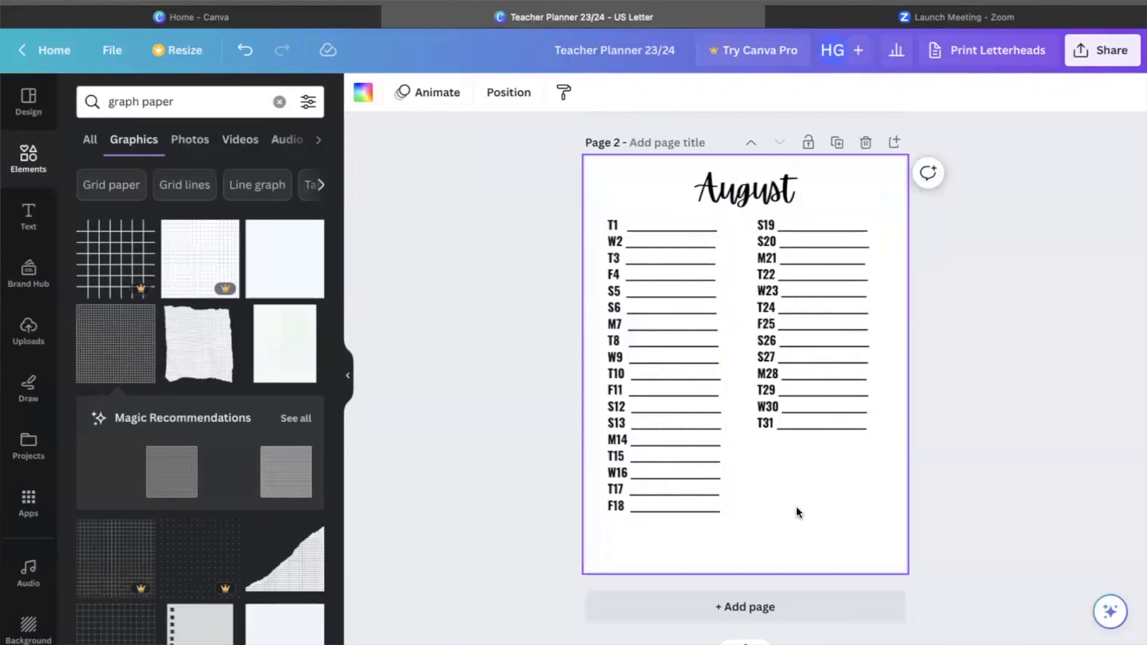
- Add a rounded square shape and resize it into a wide box in the empty space below T31
click(13, 223)
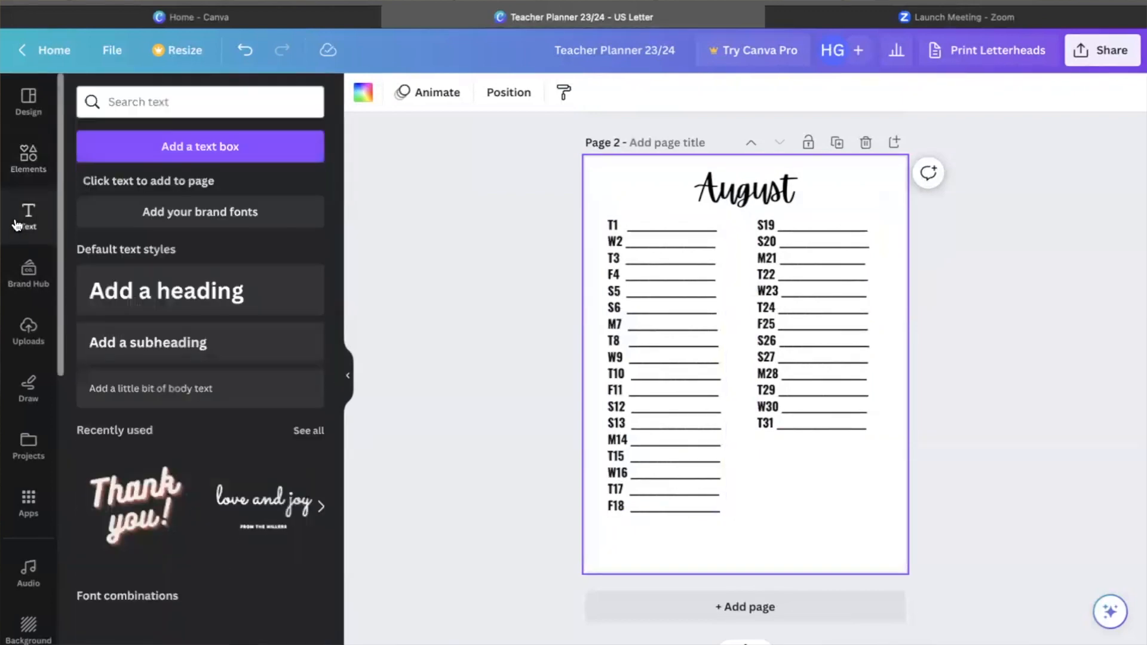
click(28, 156)
click(255, 101)
click(279, 103)
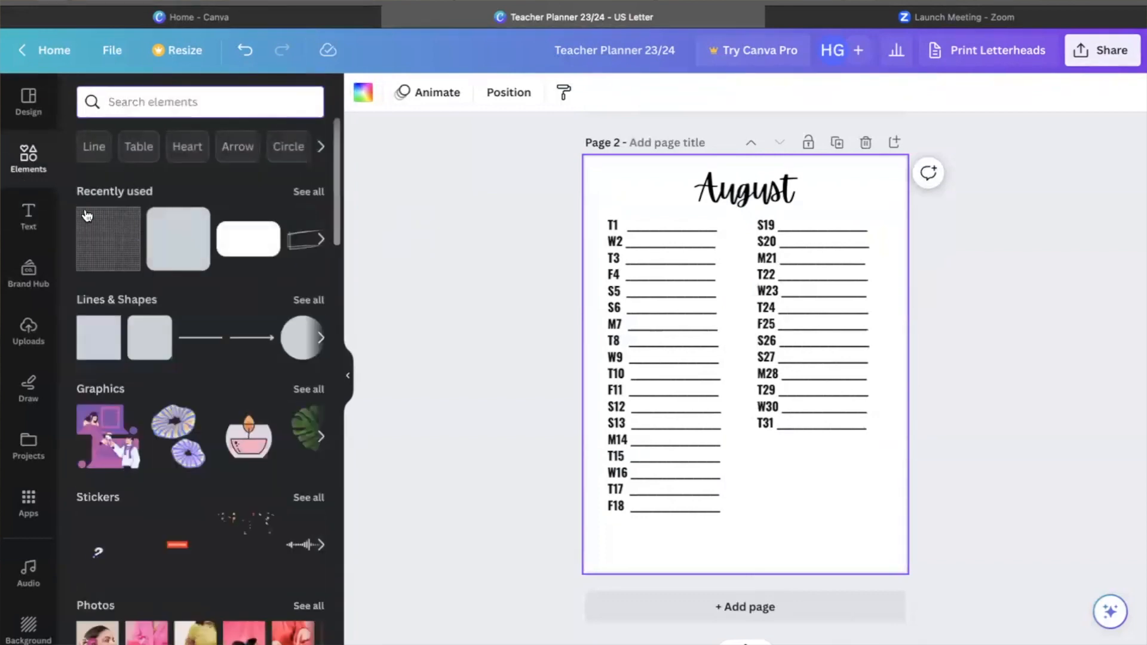
click(151, 335)
click(802, 482)
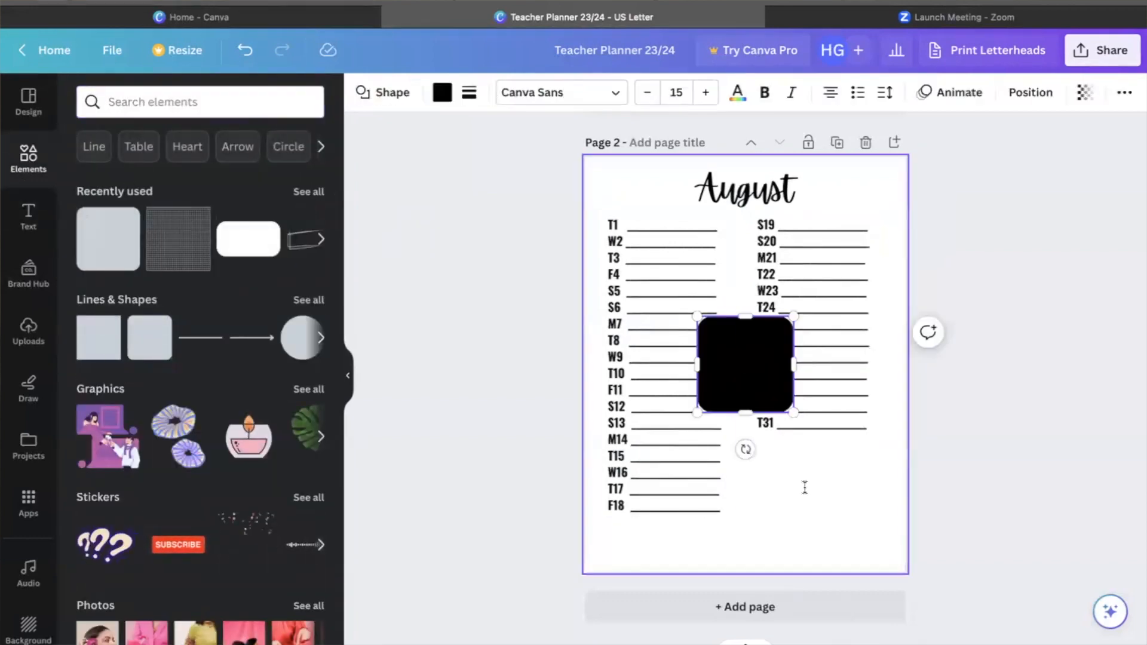
drag(741, 347, 874, 489)
drag(805, 539, 802, 522)
- Remove the box's fill color and give it a dotted border with a weight of 12
click(441, 94)
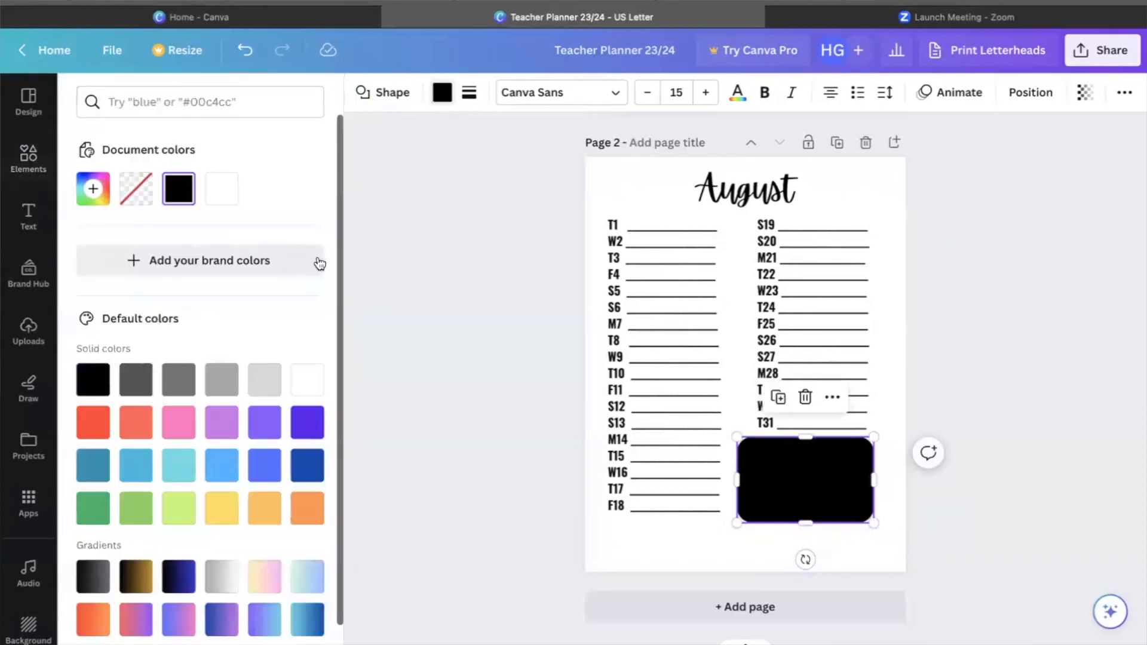
click(136, 188)
click(469, 92)
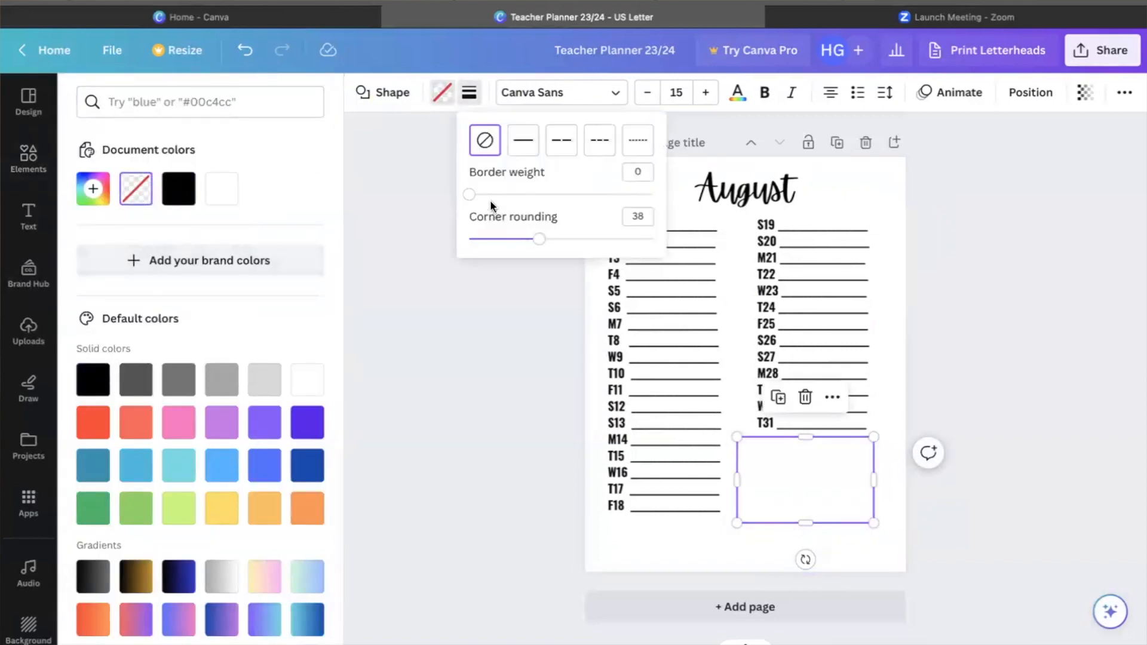
drag(471, 195, 492, 197)
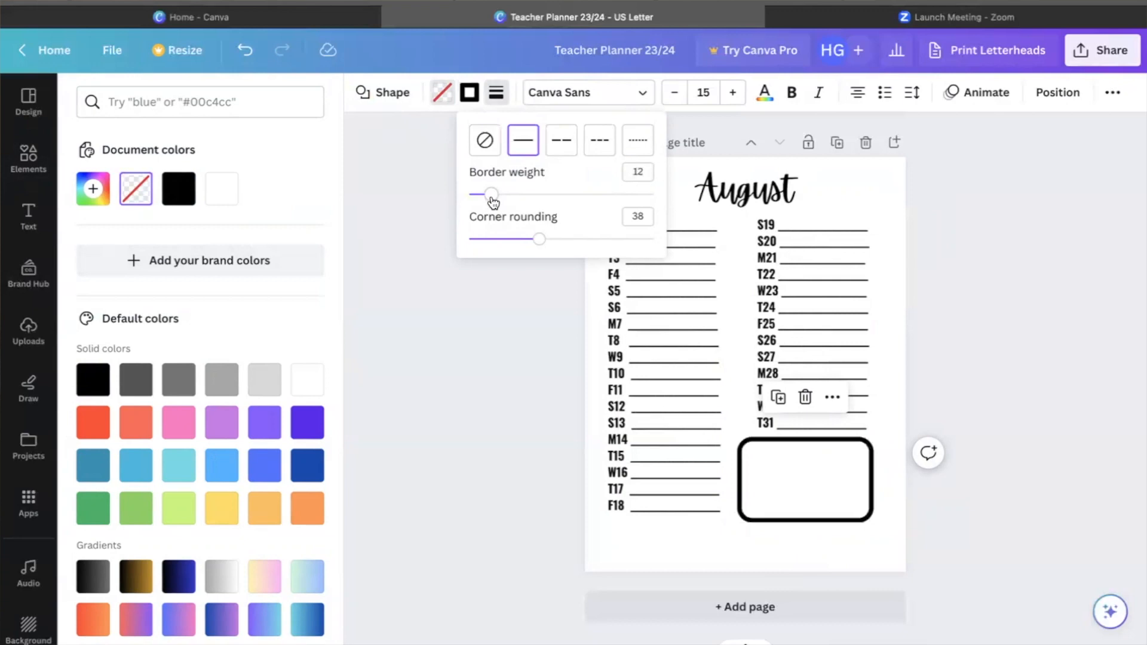
click(561, 140)
click(640, 142)
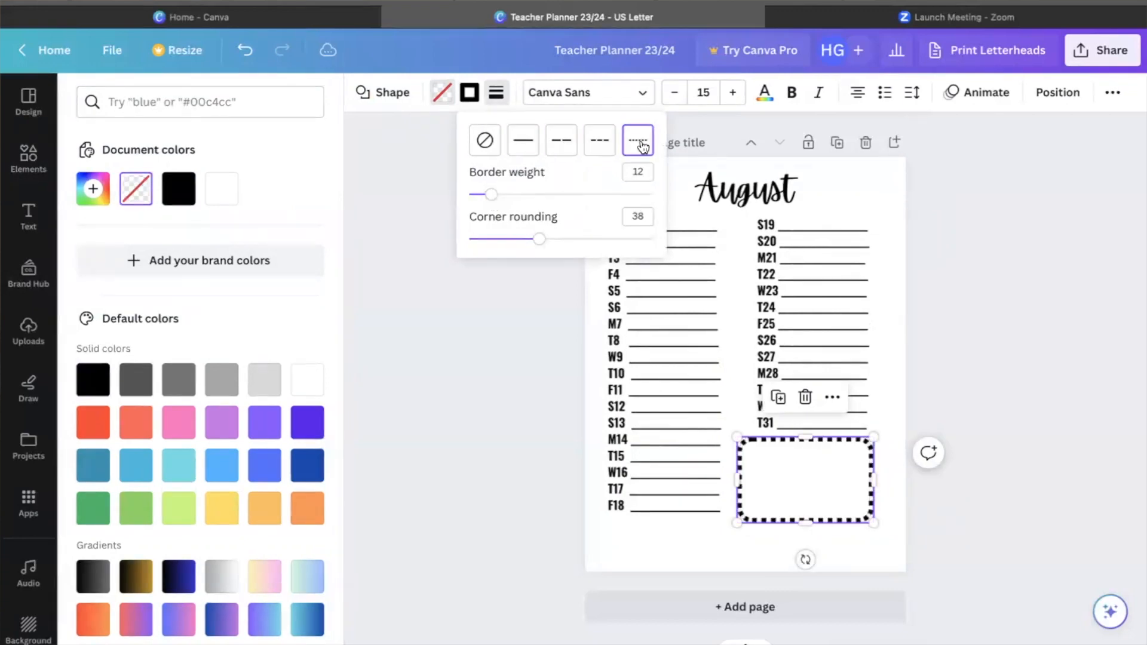
- Give the box below T31 a solid border with weight 9 and corner rounding 19
click(522, 141)
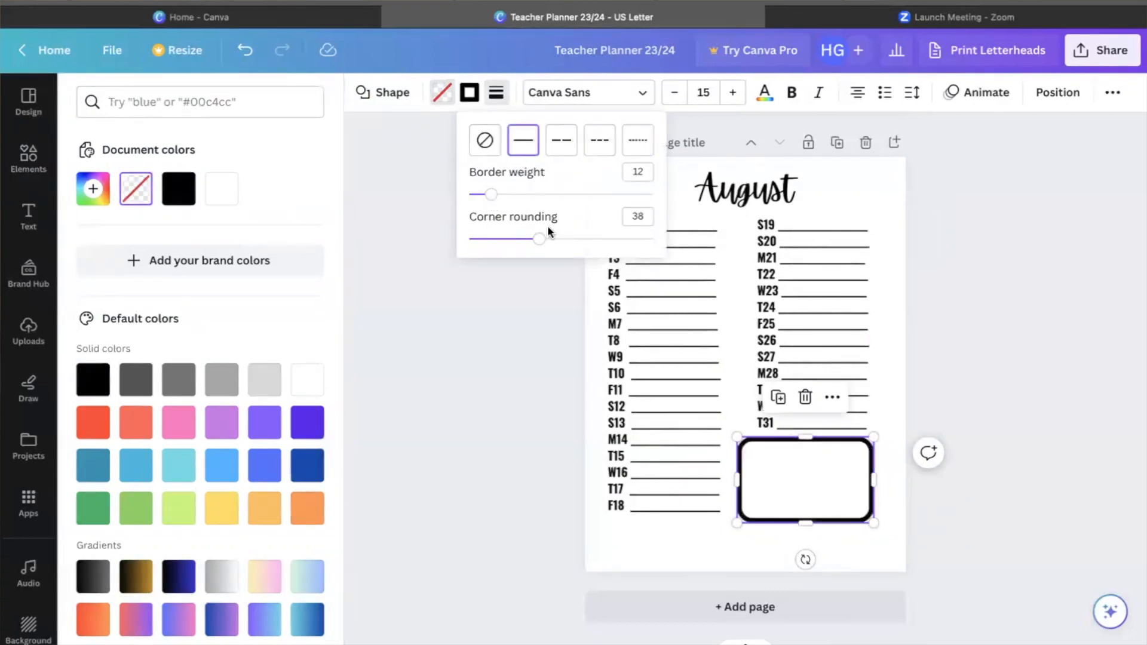
drag(493, 197, 486, 195)
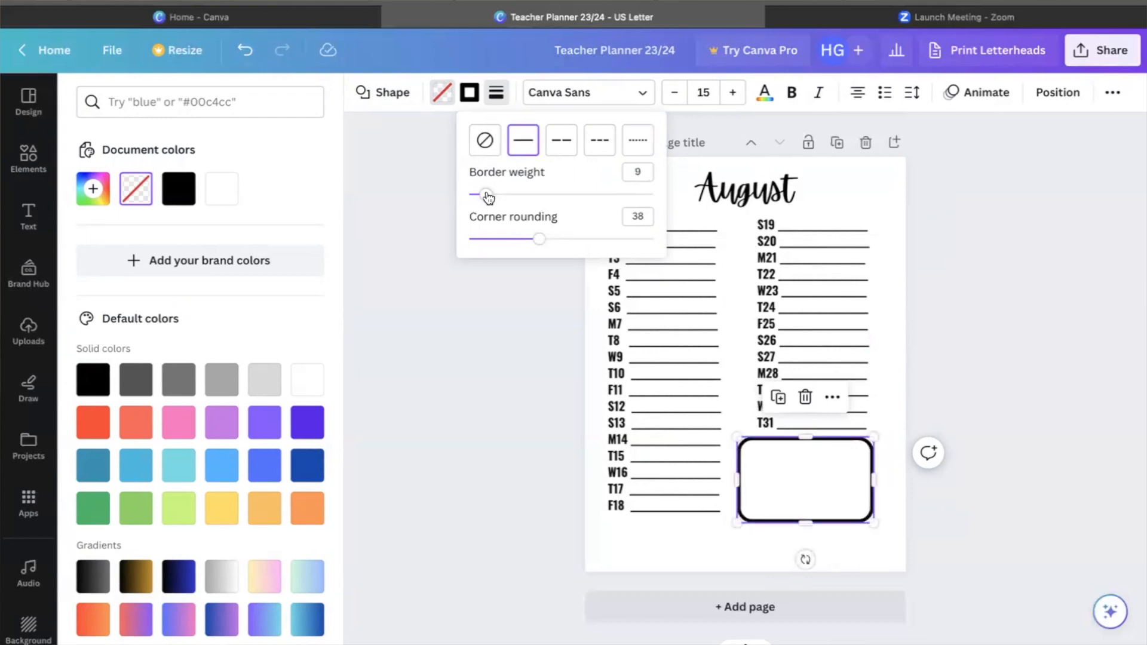
drag(543, 238, 502, 238)
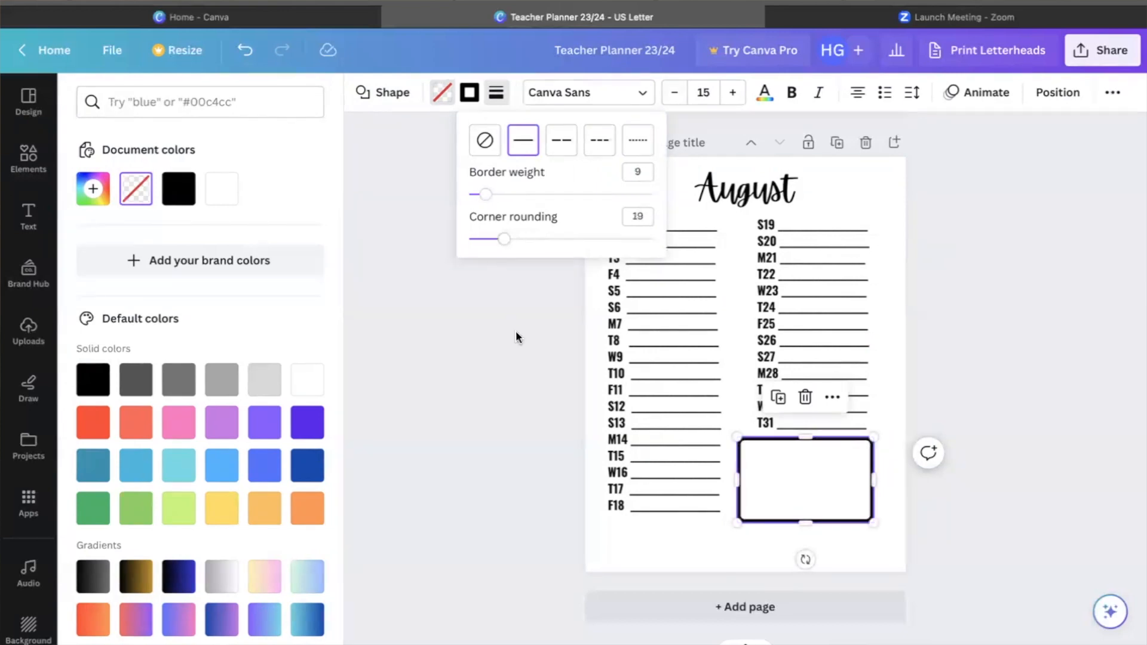
click(512, 370)
click(1054, 480)
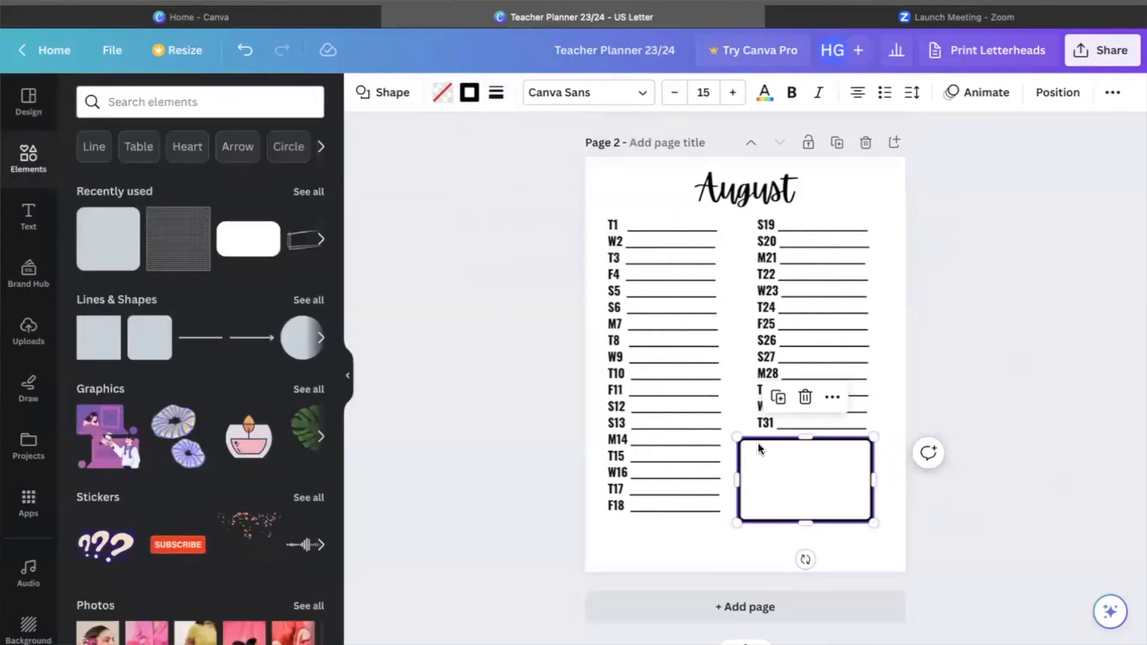
- Add a new page after August and place the recently used grid graphic on it, enlarged to cover the whole page
click(834, 608)
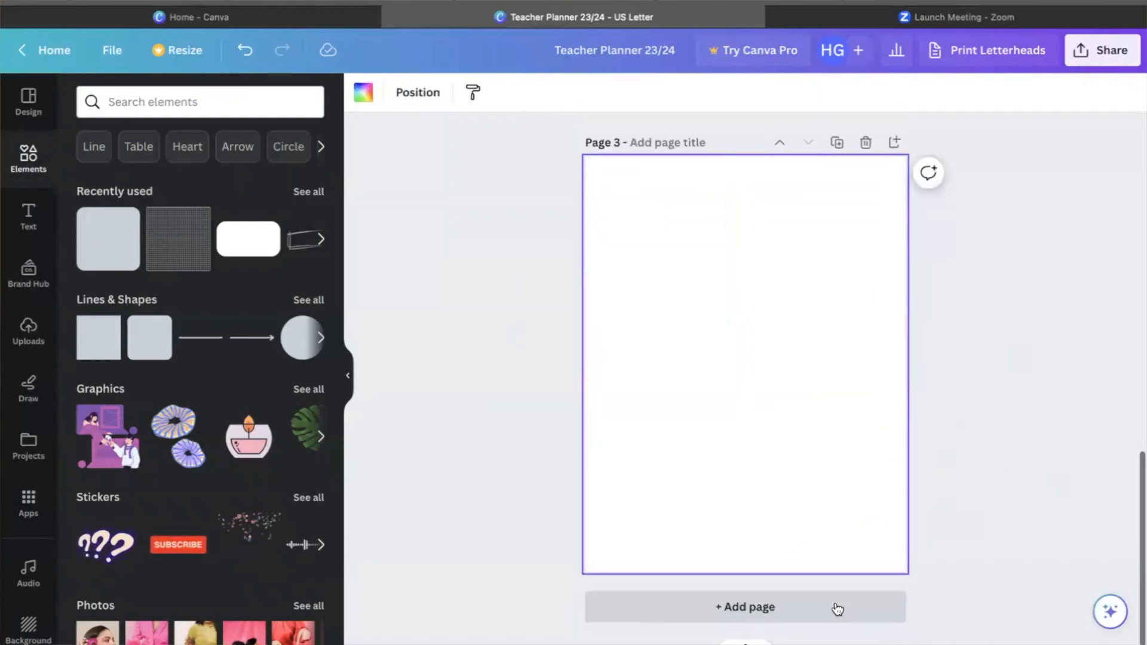
click(187, 221)
drag(697, 308, 607, 175)
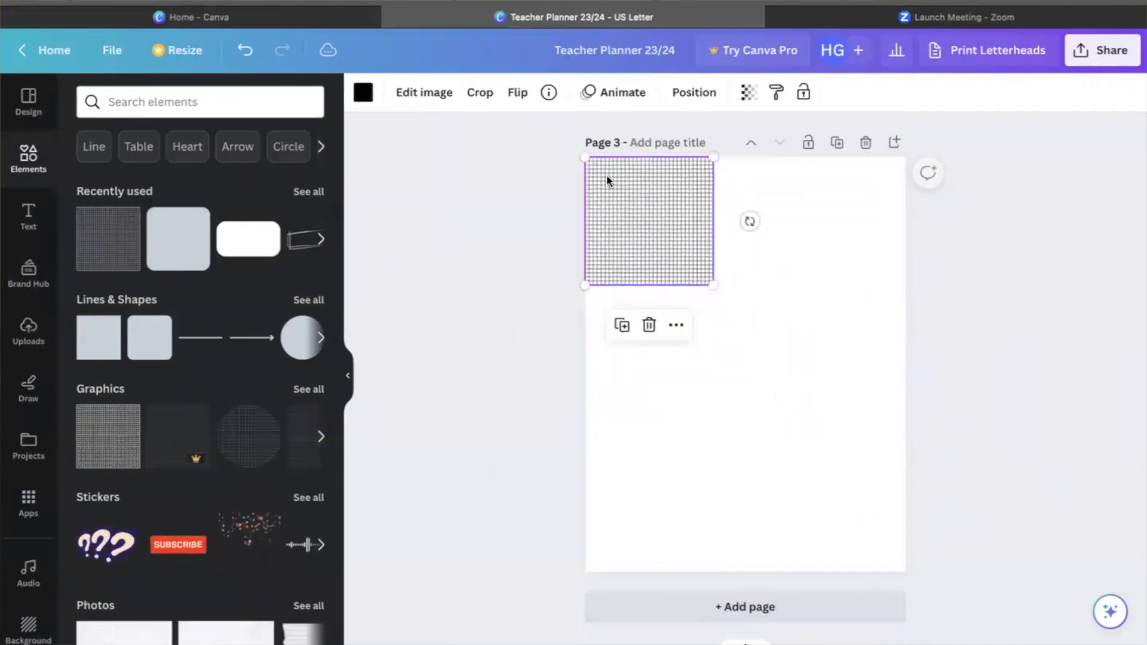
drag(715, 287, 1000, 571)
- Make the grid graphic partly transparent so its lines appear lighter
click(749, 92)
drag(735, 159, 656, 160)
click(513, 288)
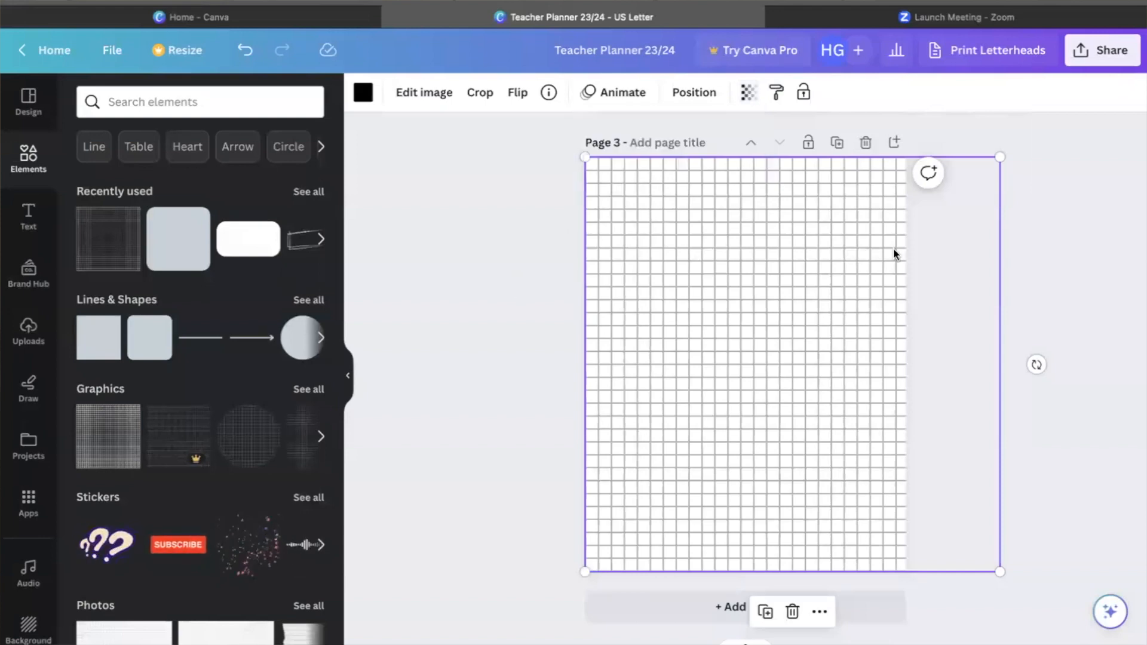
click(1062, 345)
- Duplicate the August page and move the copy after the grid page
scroll(901, 212, up, 8)
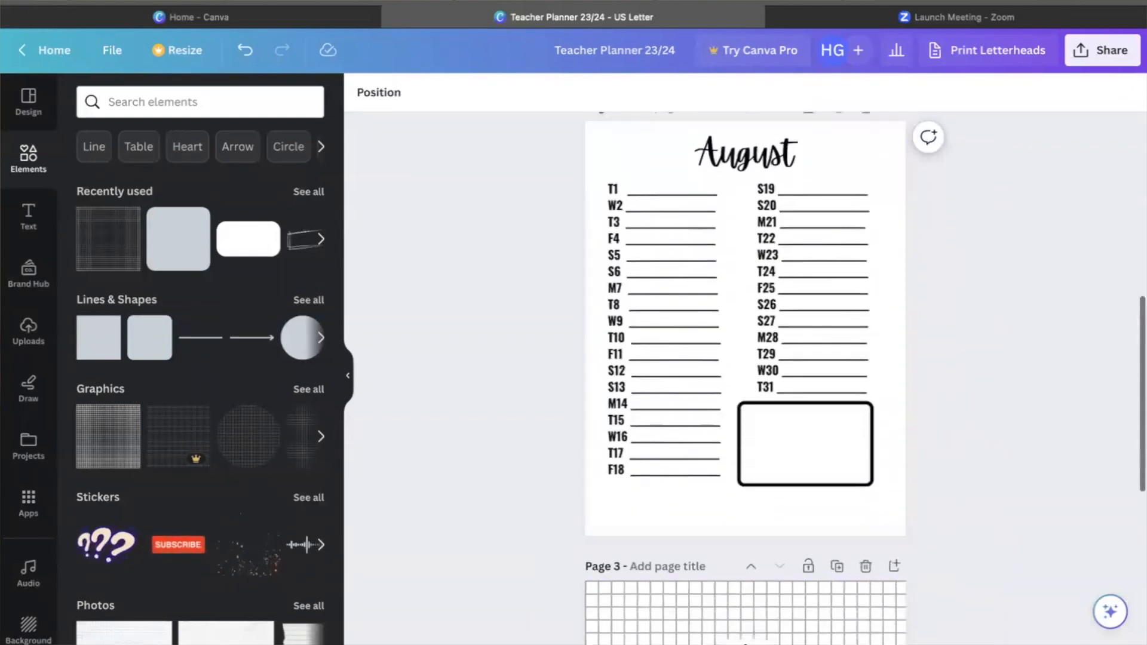
scroll(756, 472, down, 7)
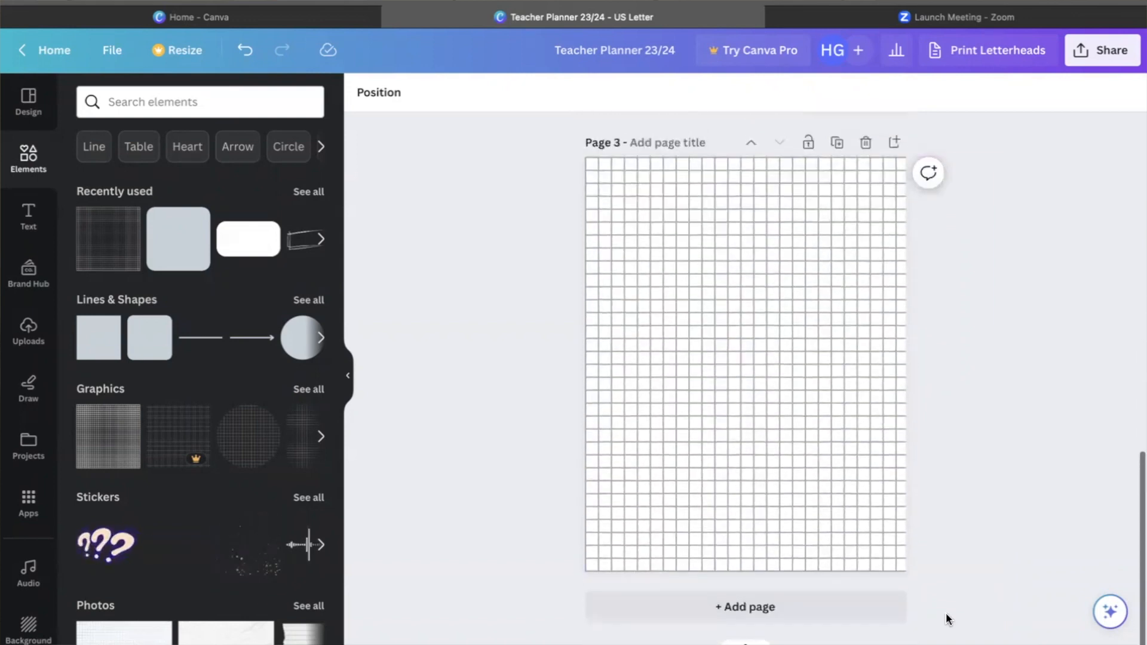
scroll(909, 345, up, 6)
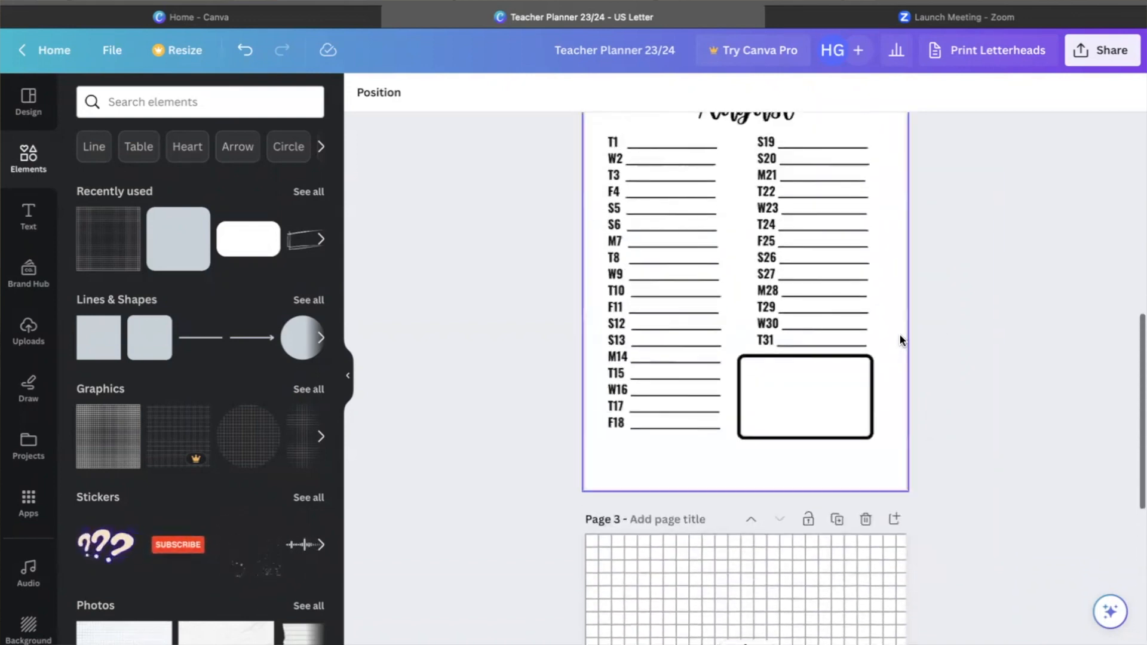
scroll(901, 337, up, 1)
scroll(795, 538, down, 7)
scroll(777, 388, up, 12)
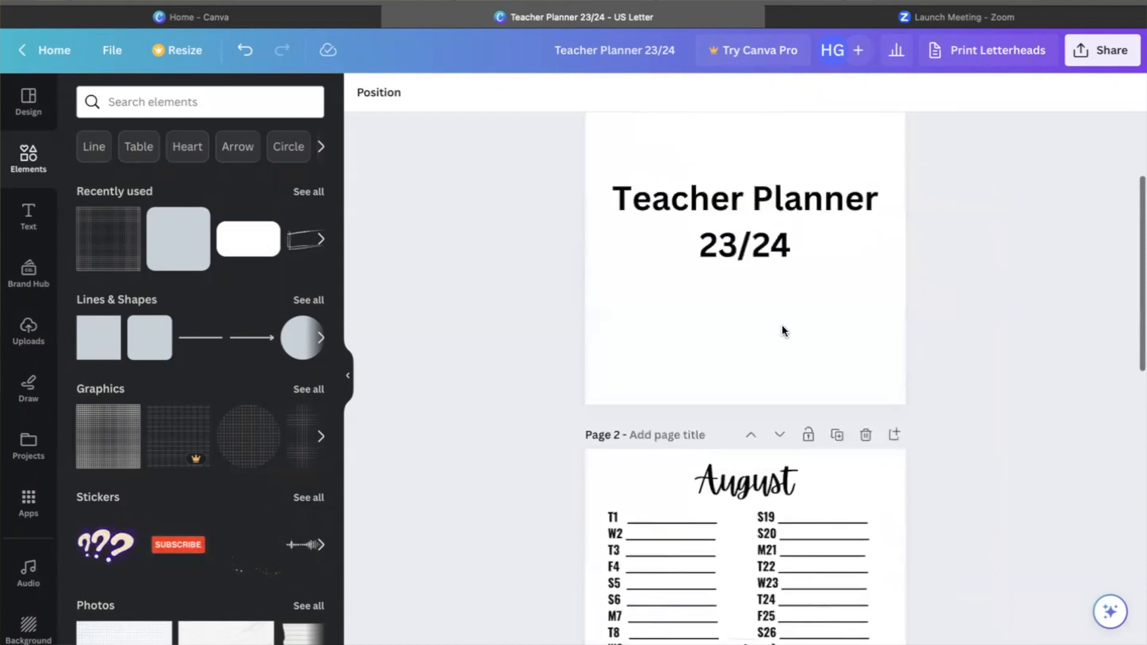
click(837, 436)
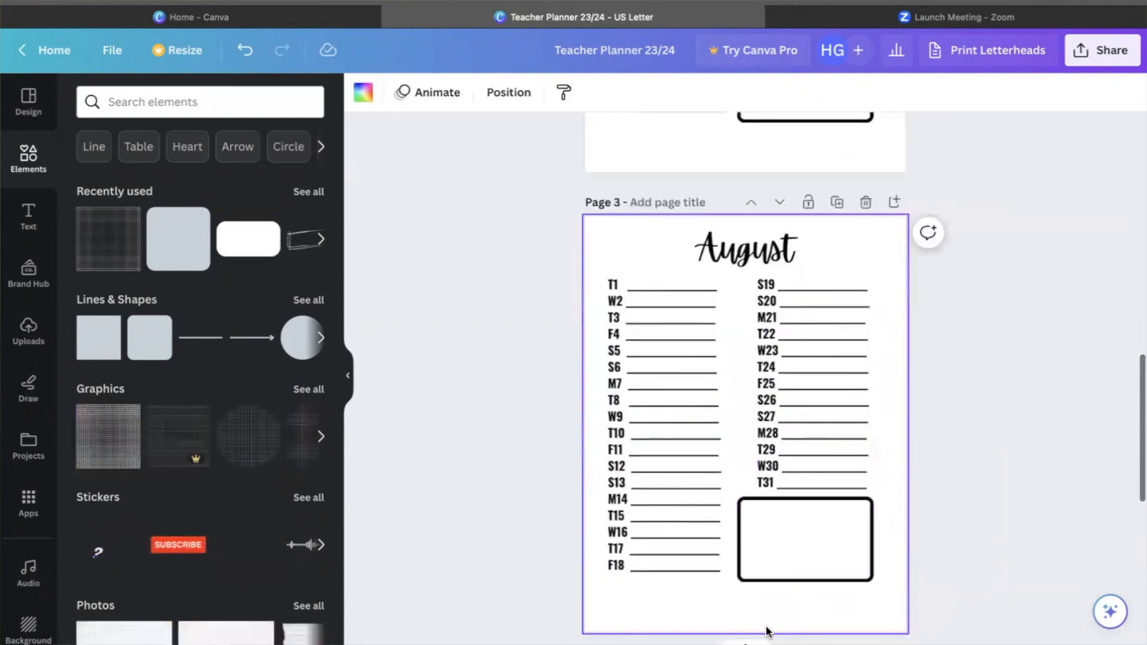
click(780, 202)
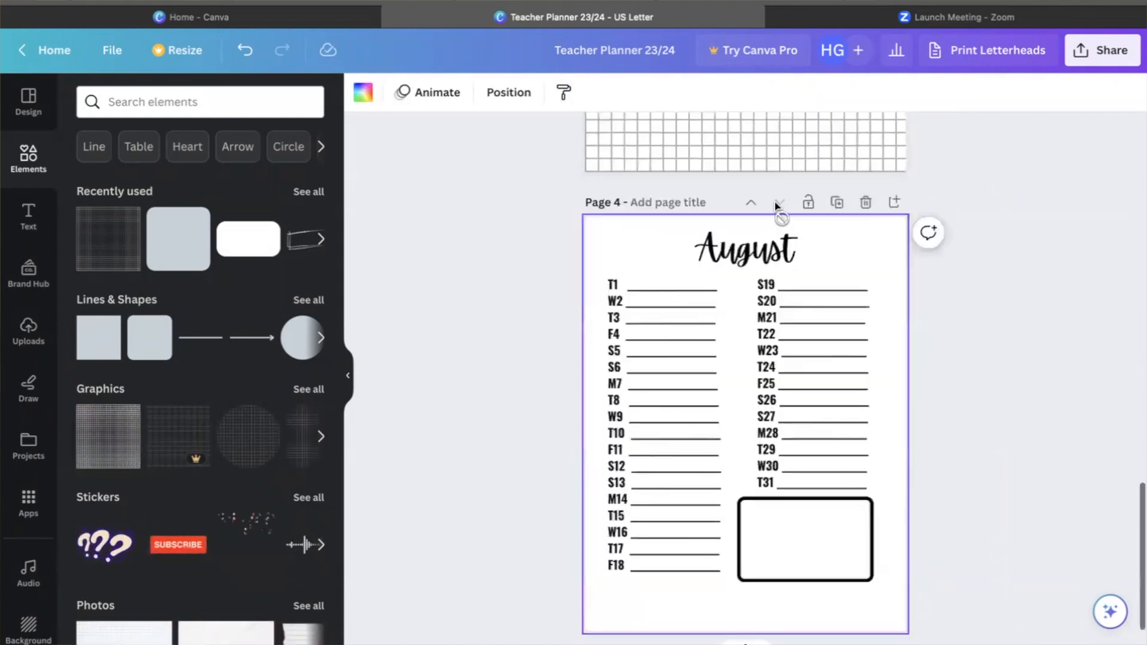
- Change the title on the copied August page to September
click(708, 242)
double_click(708, 242)
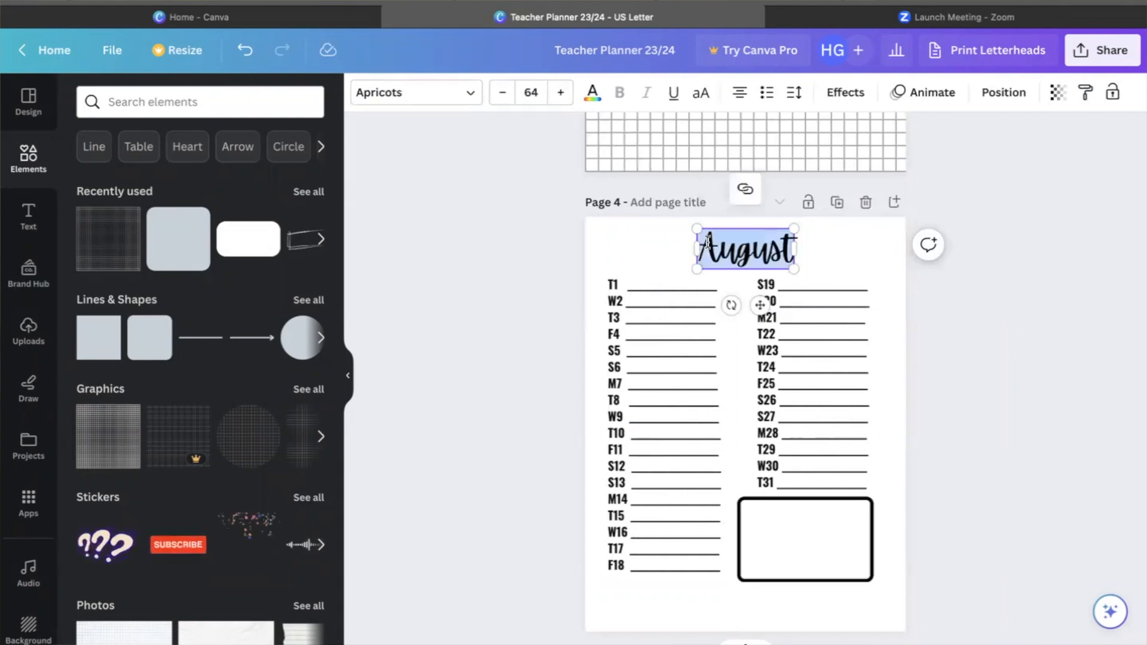
text(September)
- Replace the weekday letters in September's first column so the dates run W1, T2, F3, S4, S5, M6 and onward to S18
click(625, 287)
click(614, 285)
key(BackSpace)
text(w)
text(W)
key(Down)
key(BackSpace)
text(T)
key(Down)
key(BackSpace)
text(F)
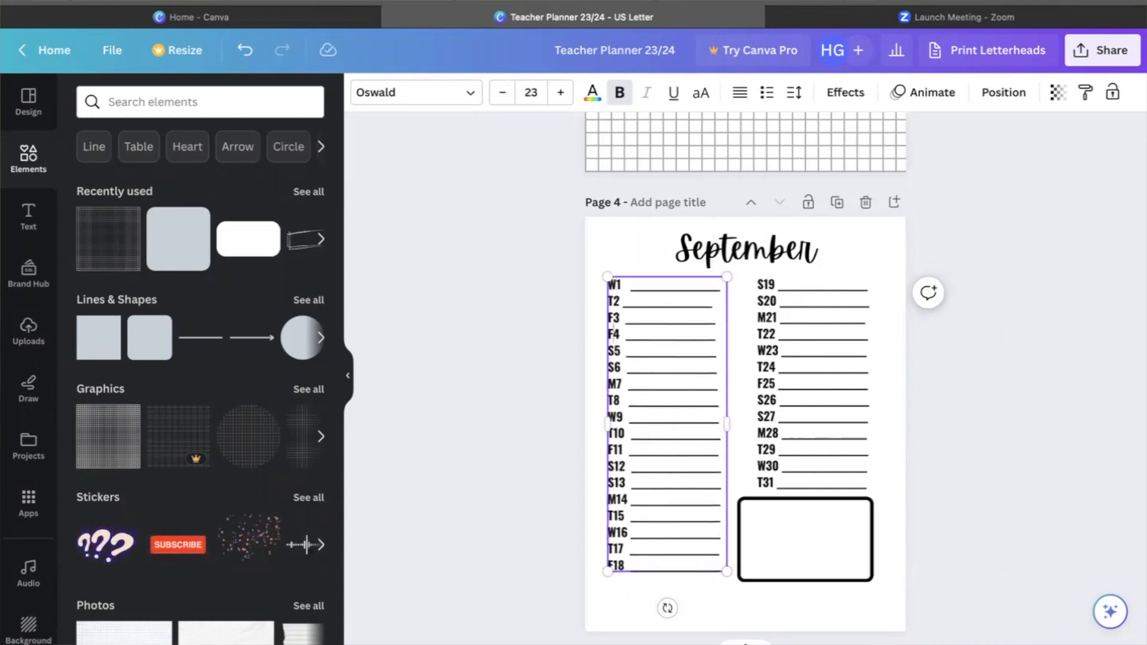
key(Down)
key(BackSpace)
text(S)
key(Down)
key(BackSpace)
text(M)
key(Down)
key(BackSpace)
text(T)
key(Down)
key(BackSpace)
text(W)
key(Down)
key(BackSpace)
text(T)
key(Down)
key(BackSpace)
text(F)
key(Down)
key(BackSpace)
text(S)
key(Down)
key(BackSpace)
text(S)
key(Down)
key(BackSpace)
text(M)
key(Down)
key(BackSpace)
text(T)
key(Down)
key(BackSpace)
text(W)
key(Down)
key(BackSpace)
text(T)
key(Down)
key(BackSpace)
text(F)
key(Down)
key(BackSpace)
text(S)
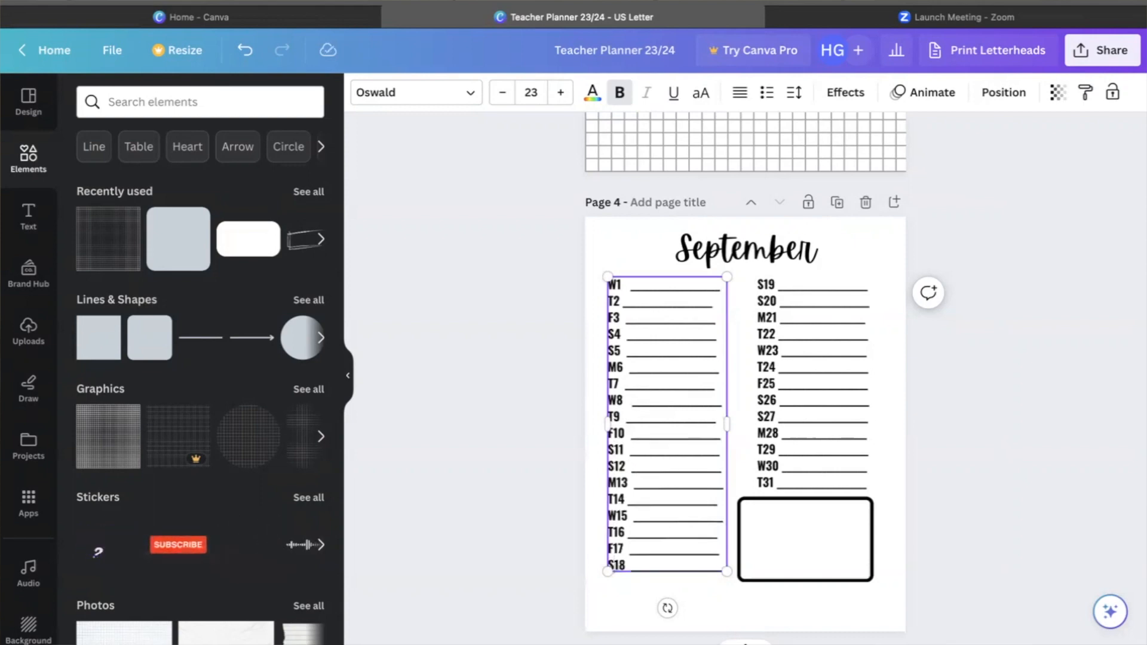
- Replace the weekday letters in September's second column so the dates after S19 run M20, T21, W22 and onward to F31
click(761, 301)
click(762, 301)
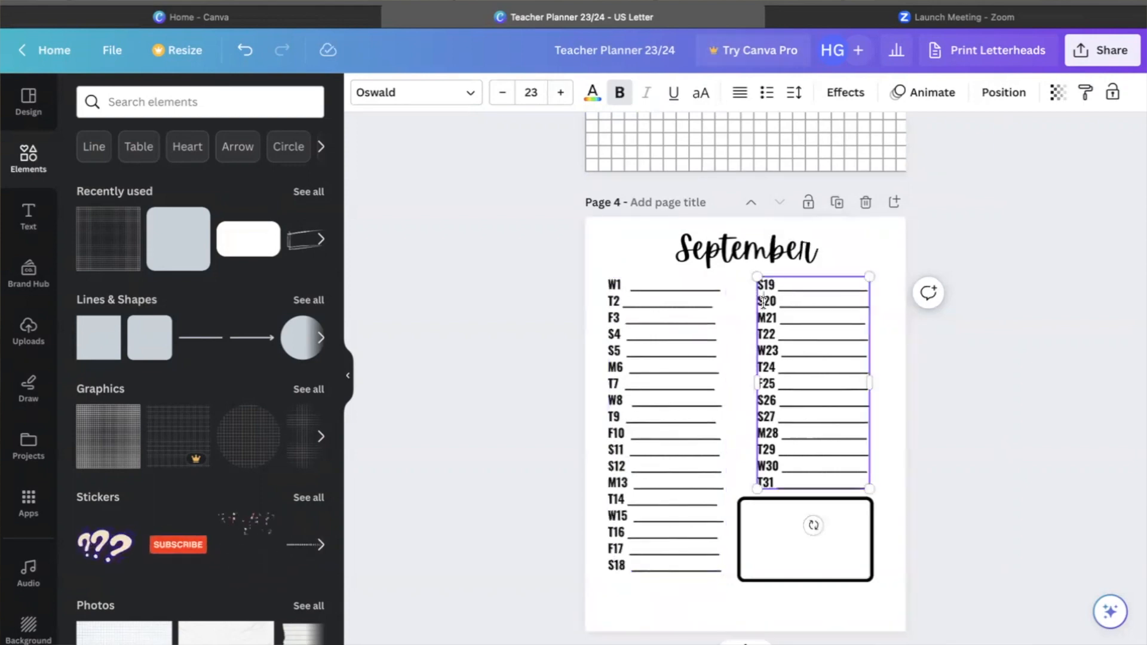
key(BackSpace)
text(M)
key(Down)
key(BackSpace)
text(T)
key(Down)
key(BackSpace)
text(W)
key(Down)
key(BackSpace)
text(T)
key(Down)
key(BackSpace)
text(F)
key(Down)
key(BackSpace)
text(S)
key(Down)
key(Down)
key(BackSpace)
text(M)
key(Down)
key(BackSpace)
text(T)
key(Down)
key(BackSpace)
text(W)
key(Down)
key(BackSpace)
text(T)
key(Down)
key(BackSpace)
text(F)
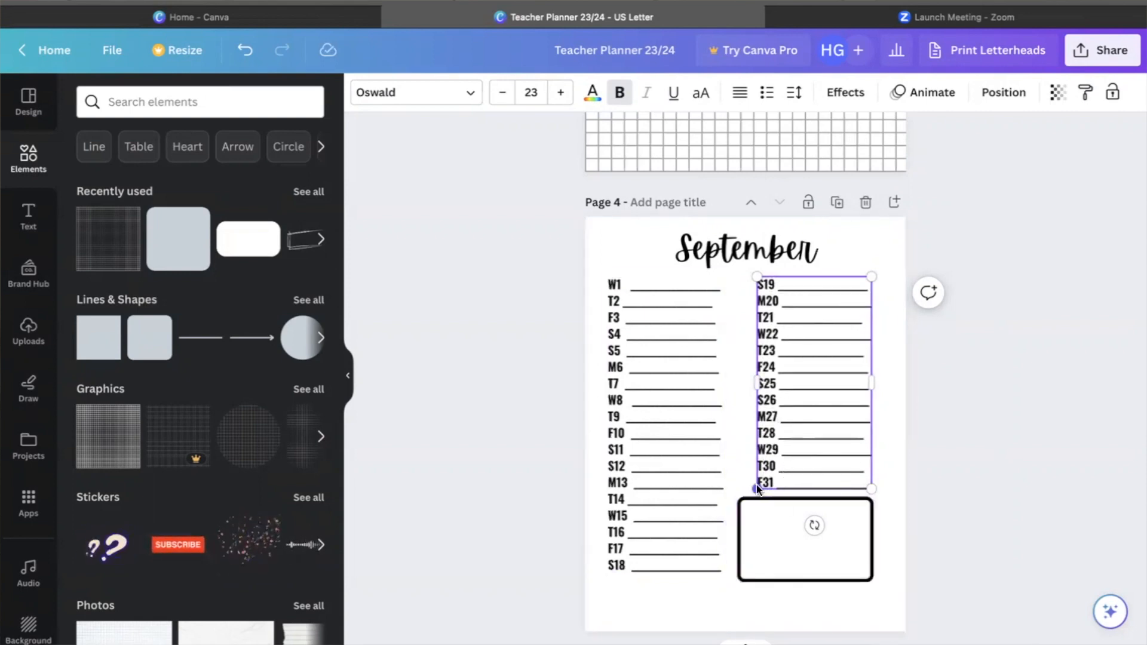
- Delete the date F31 and its writing line from the end of September's second column
drag(760, 483, 864, 495)
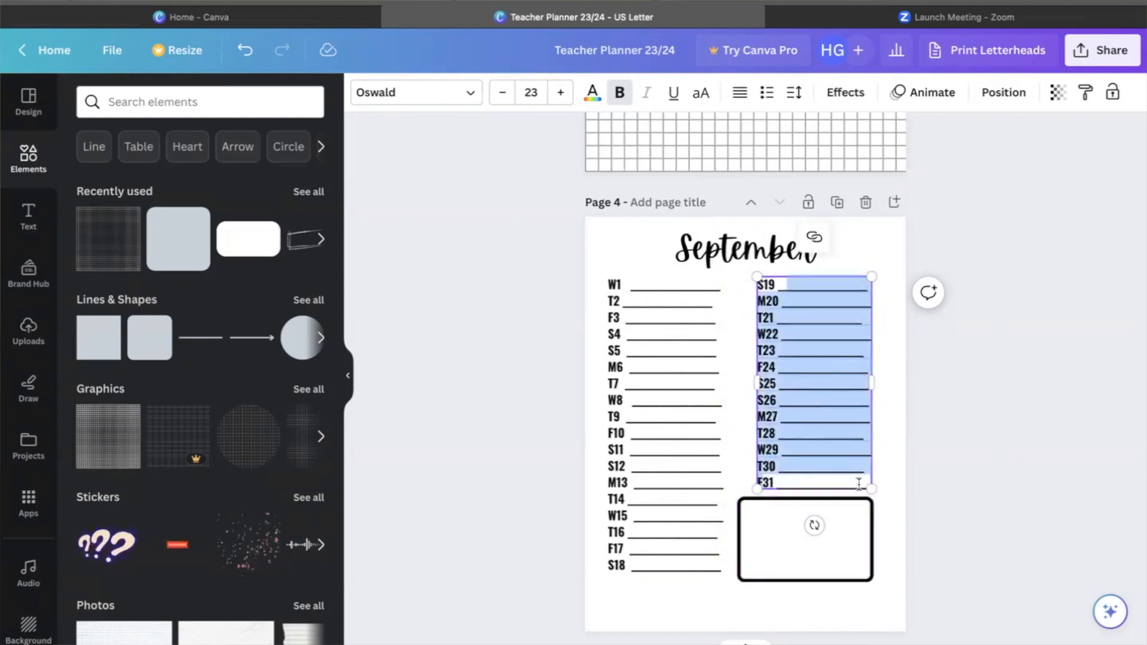
click(860, 484)
key(BackSpace)
key(BackSpace)
key(BackSpace)
key(BackSpace)
key(BackSpace)
key(BackSpace)
key(BackSpace)
key(BackSpace)
key(BackSpace)
key(BackSpace)
key(BackSpace)
key(BackSpace)
key(BackSpace)
key(BackSpace)
key(BackSpace)
key(BackSpace)
key(BackSpace)
key(BackSpace)
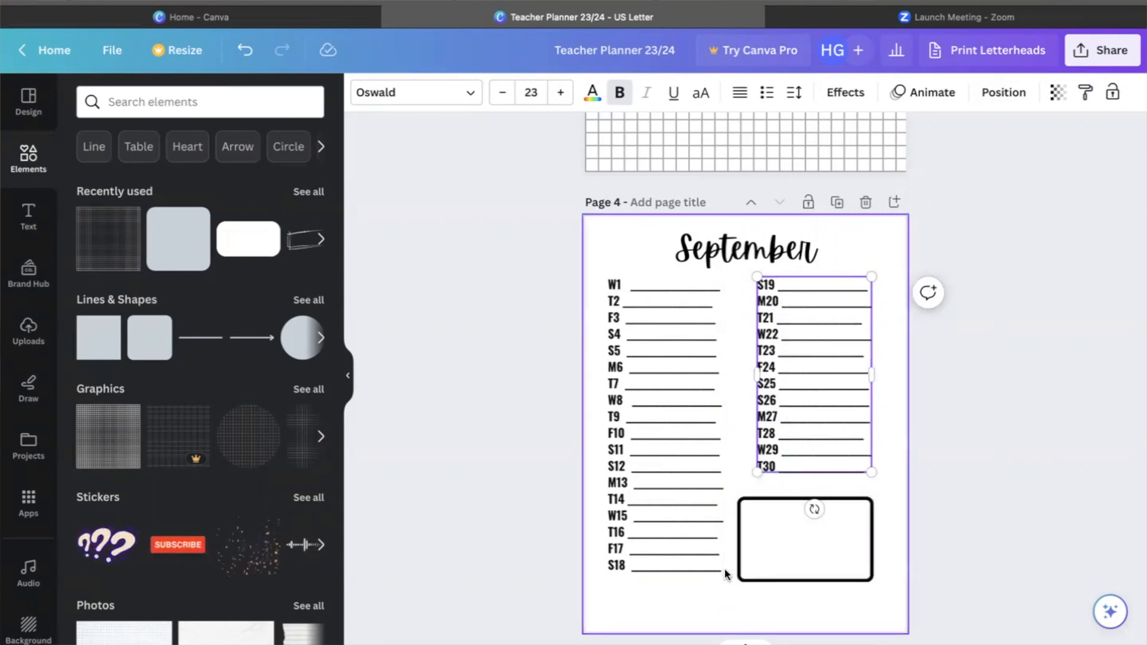
- Extend the September box upward to fill the gap just below the T30 line
click(791, 579)
drag(805, 497, 808, 482)
click(919, 406)
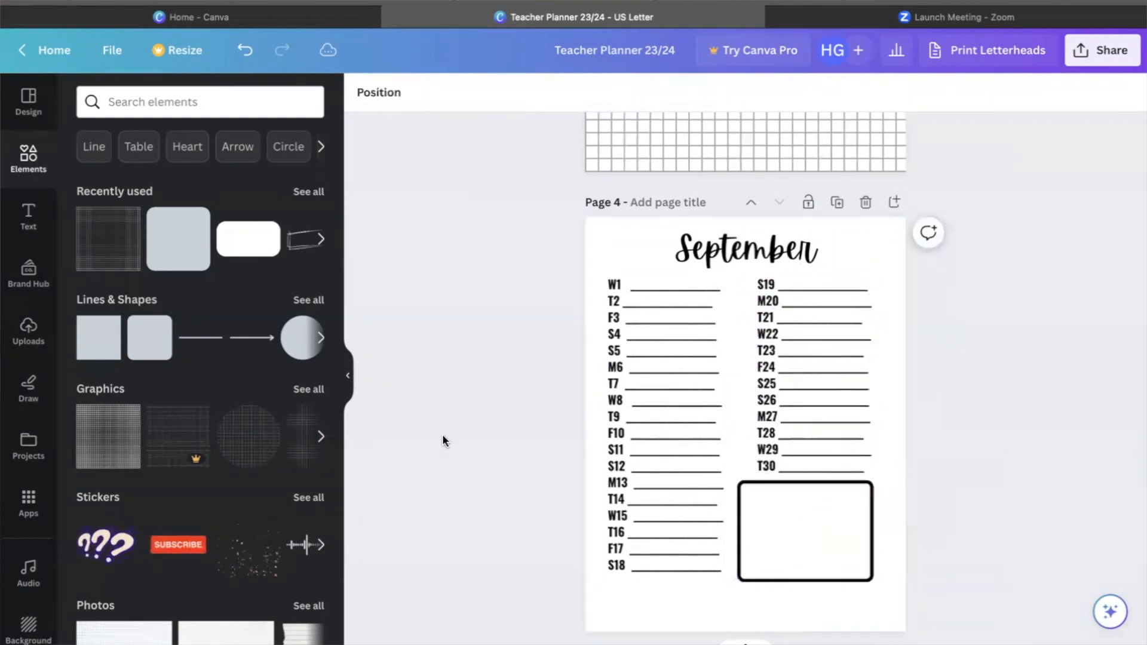